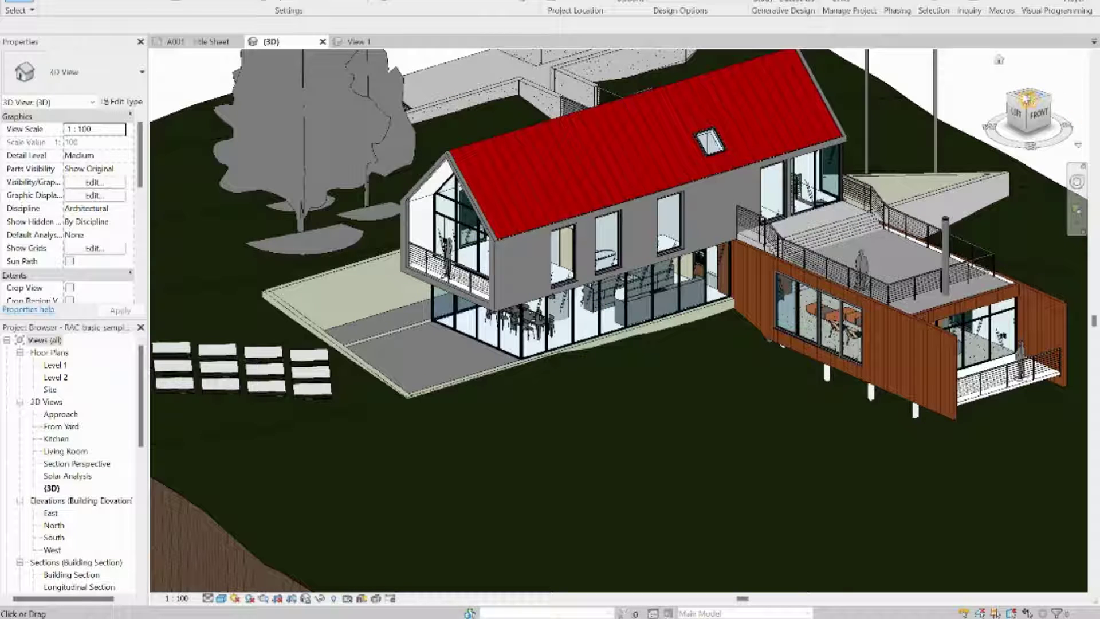
- Orient the view to Floor Plan: Level 1 and zoom in on the kitchen and dining area
right_click(1025, 98)
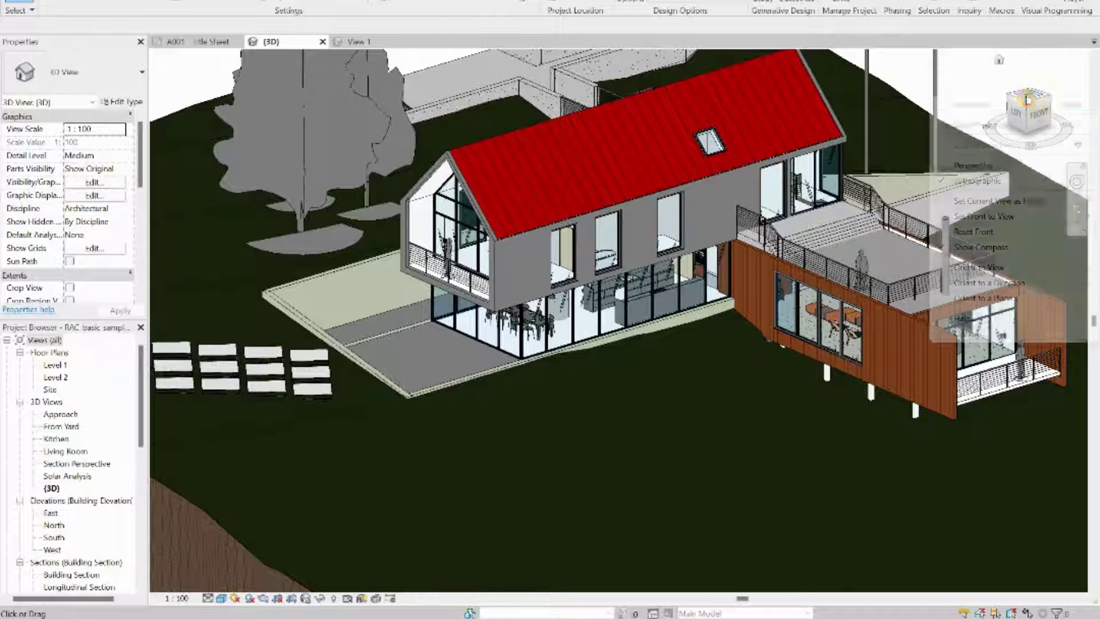
mouse_move(985, 267)
mouse_move(903, 265)
click(976, 267)
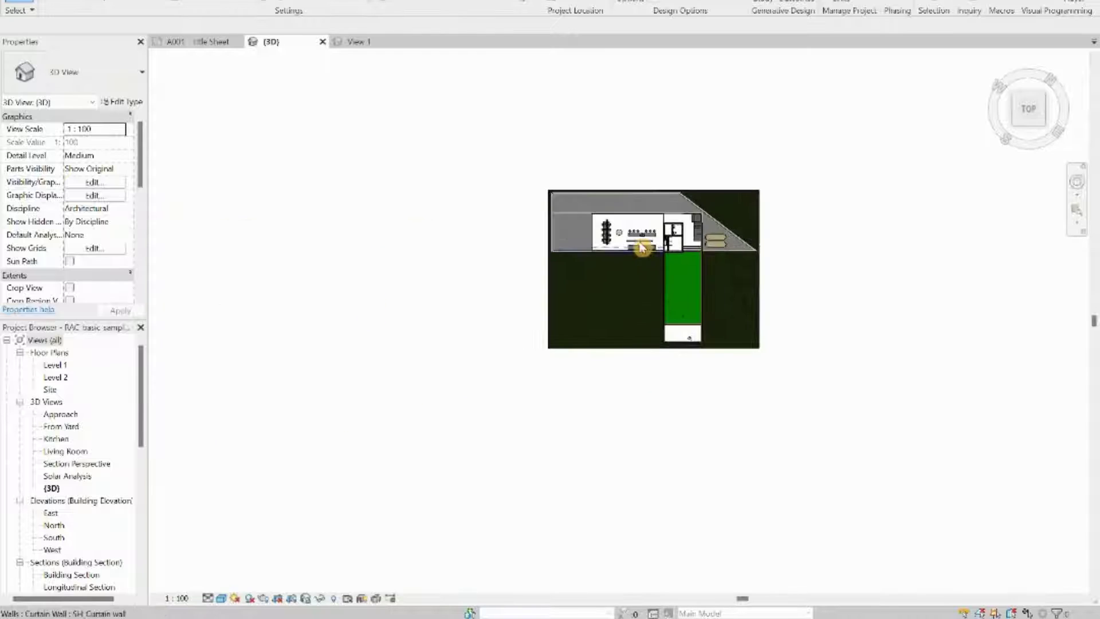
scroll(639, 244, up, 8)
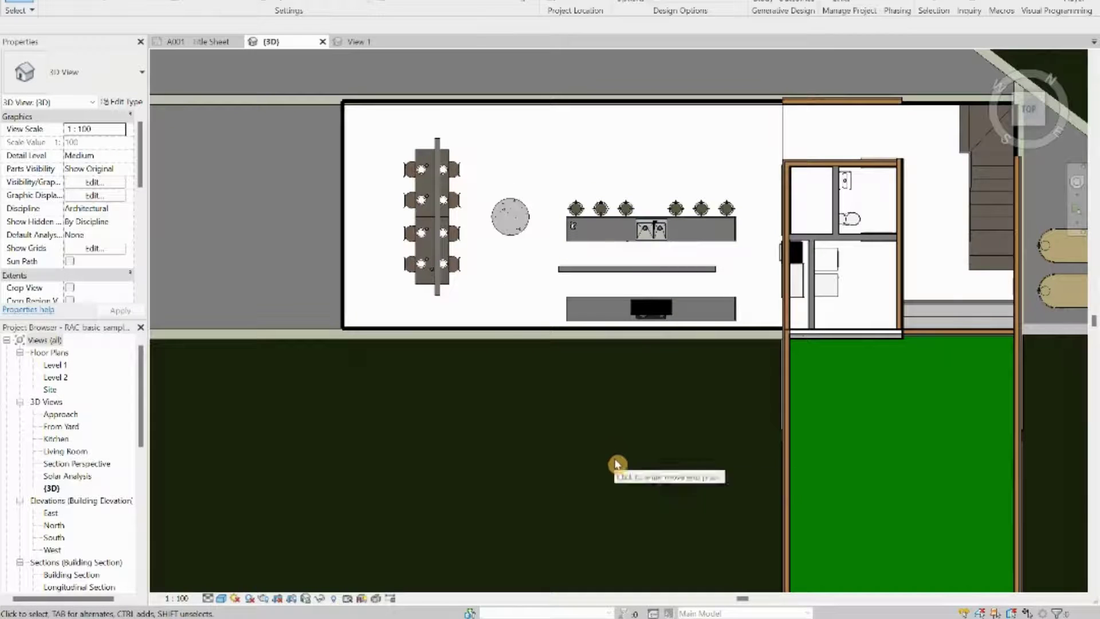
scroll(489, 174, up, 2)
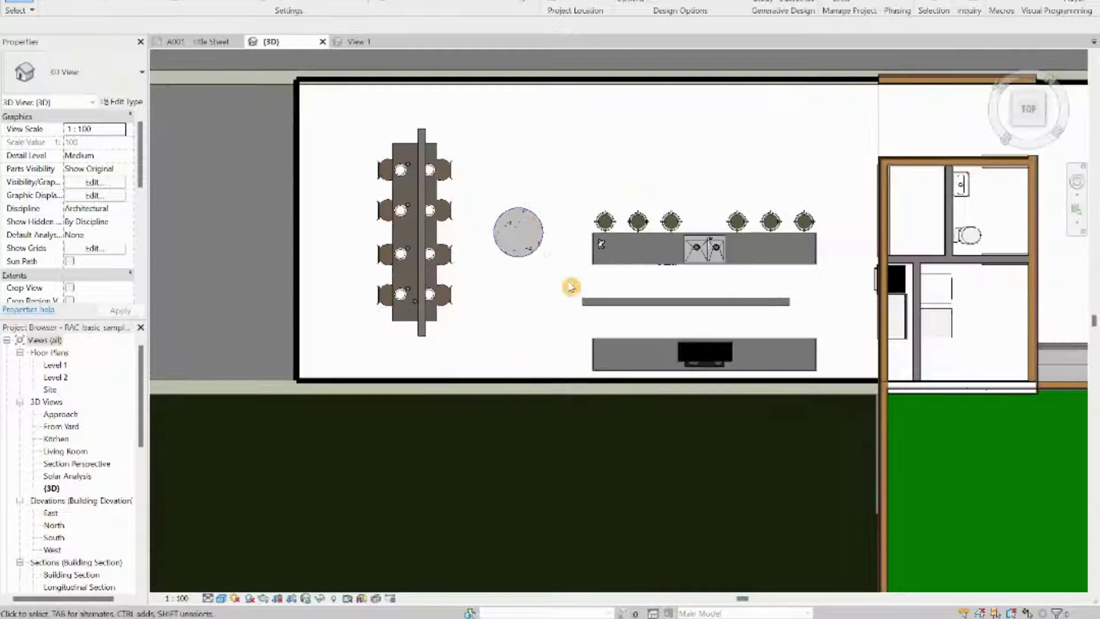
scroll(571, 281, down, 1)
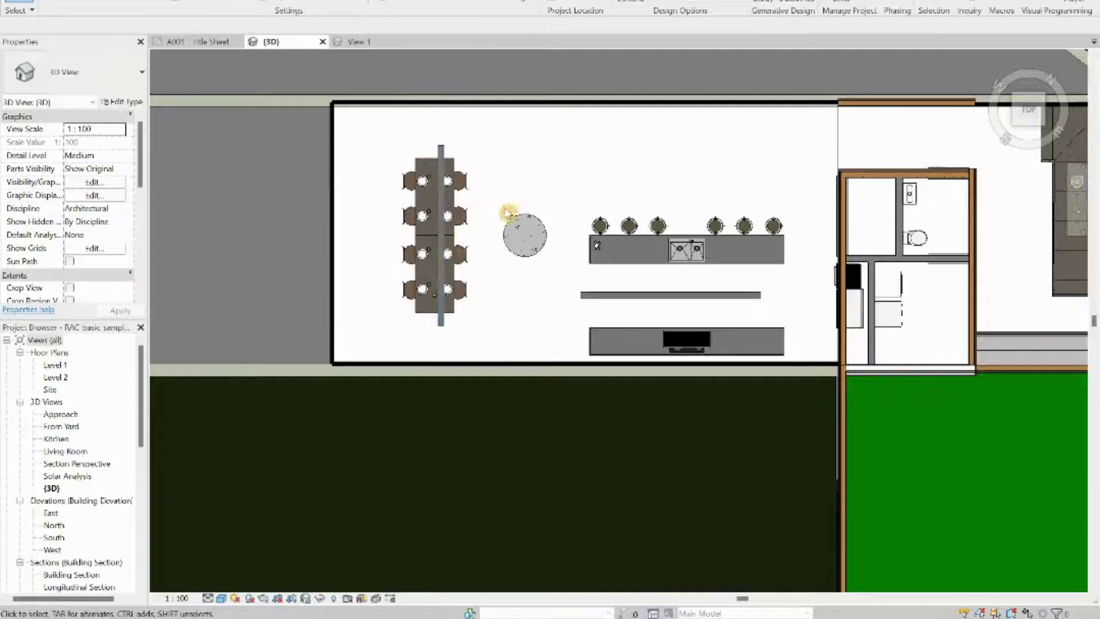
scroll(387, 200, up, 1)
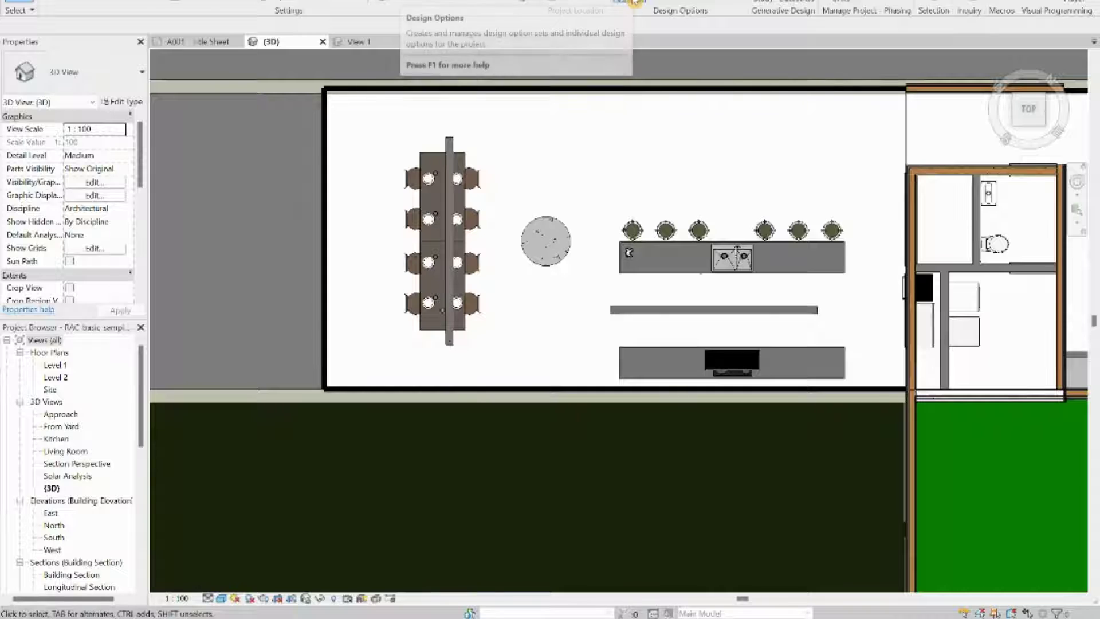
- In Design Options, add a new option set and rename it 'Furniture Set'
click(634, 3)
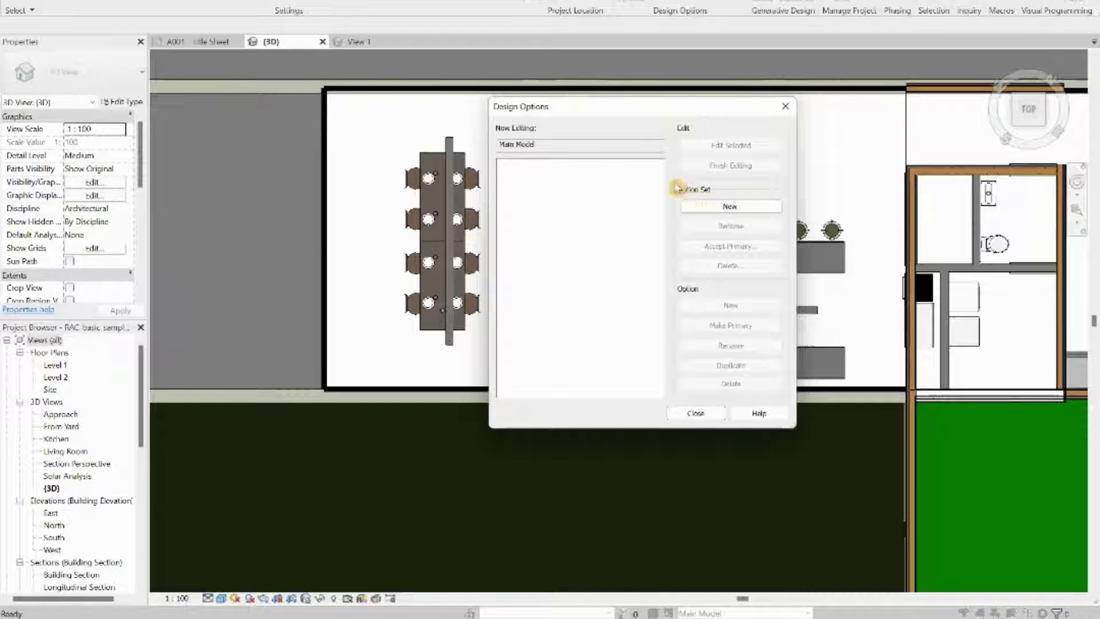
click(725, 209)
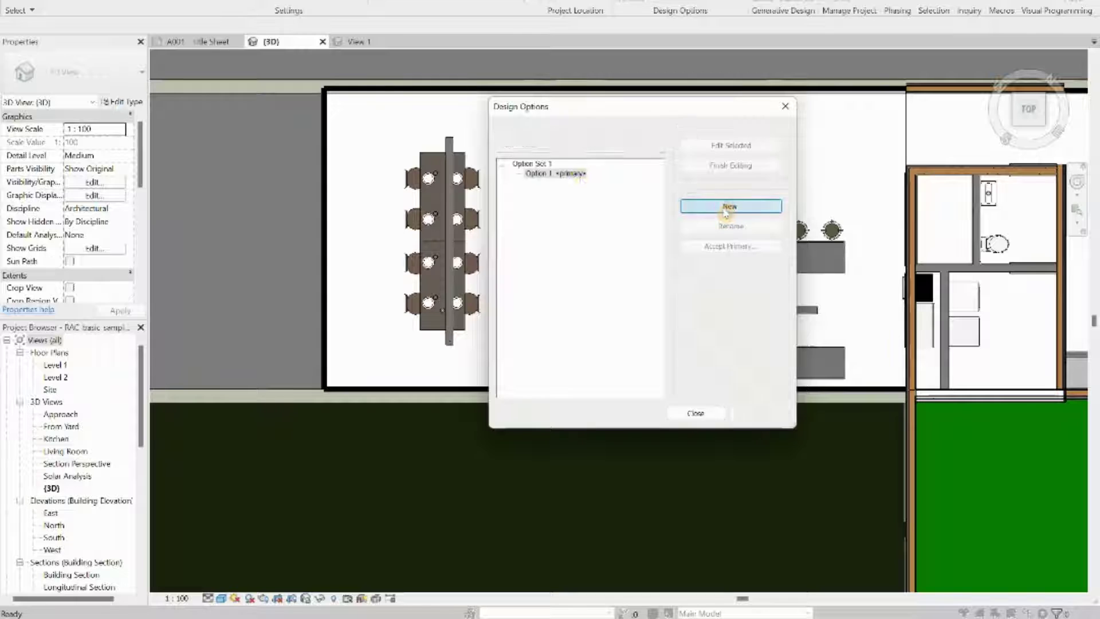
click(529, 164)
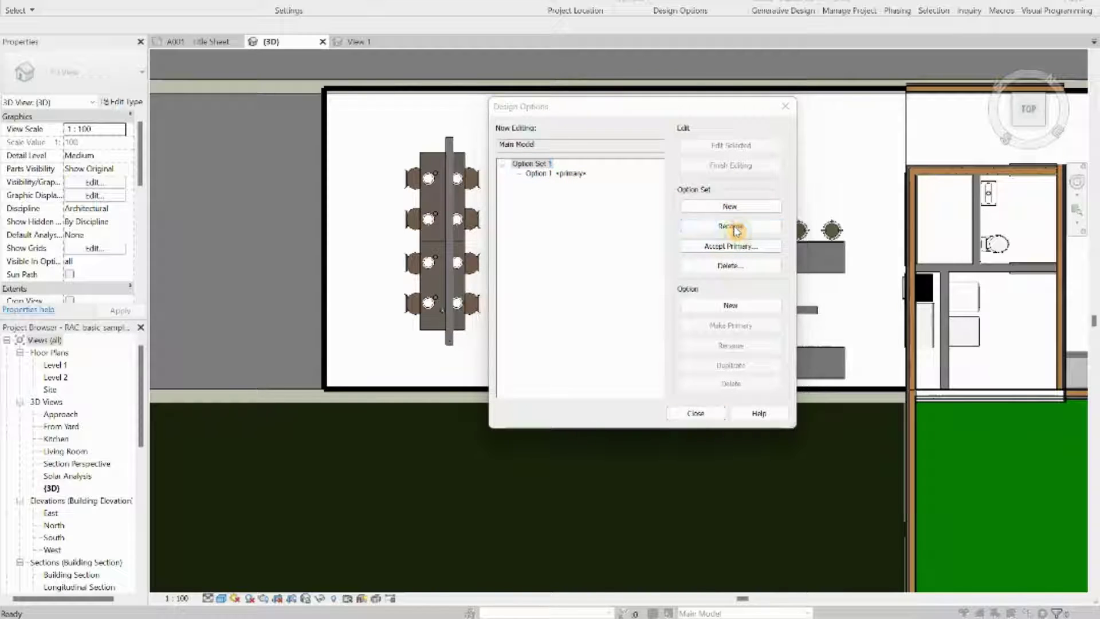
click(736, 228)
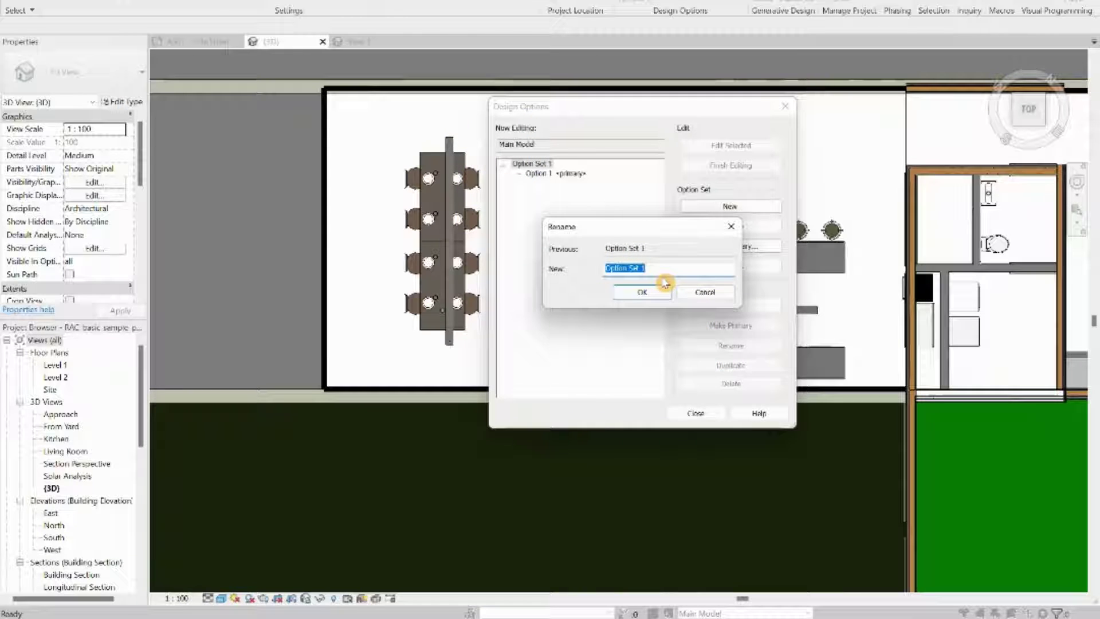
text(R)
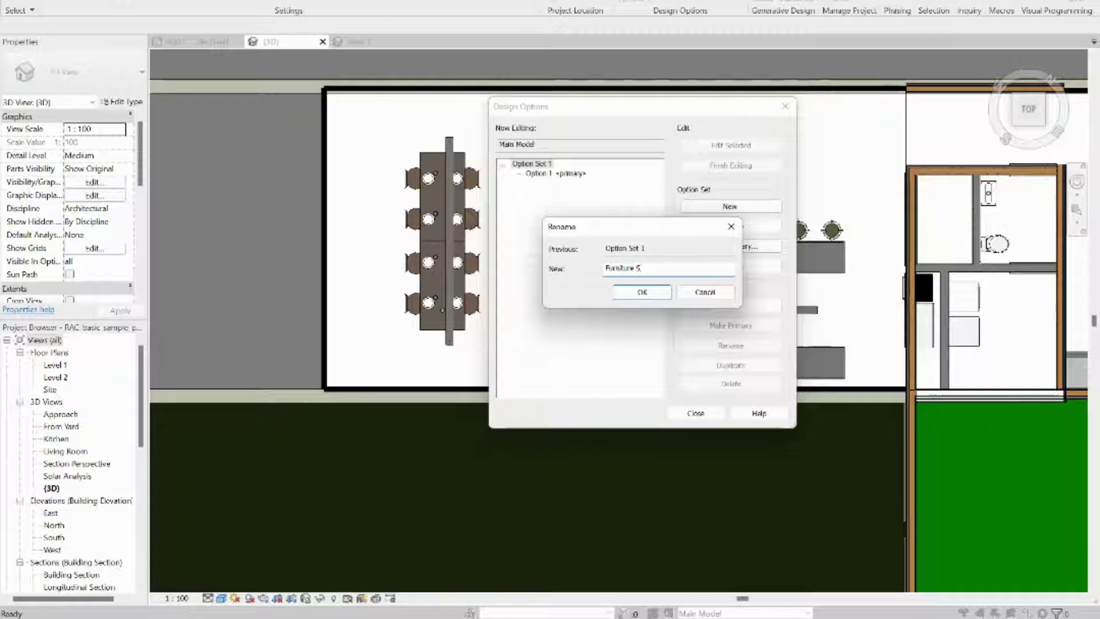
click(642, 292)
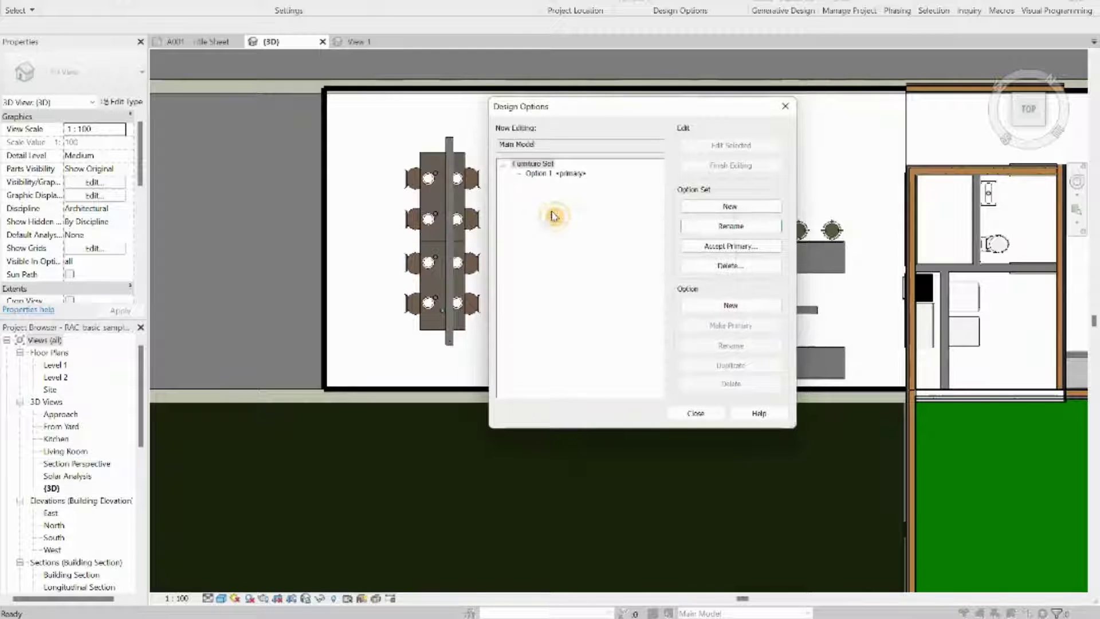
- Add Option 2 to Furniture Set, rename it 'Option 2 - Furniture rotated', and close Design Options
click(538, 178)
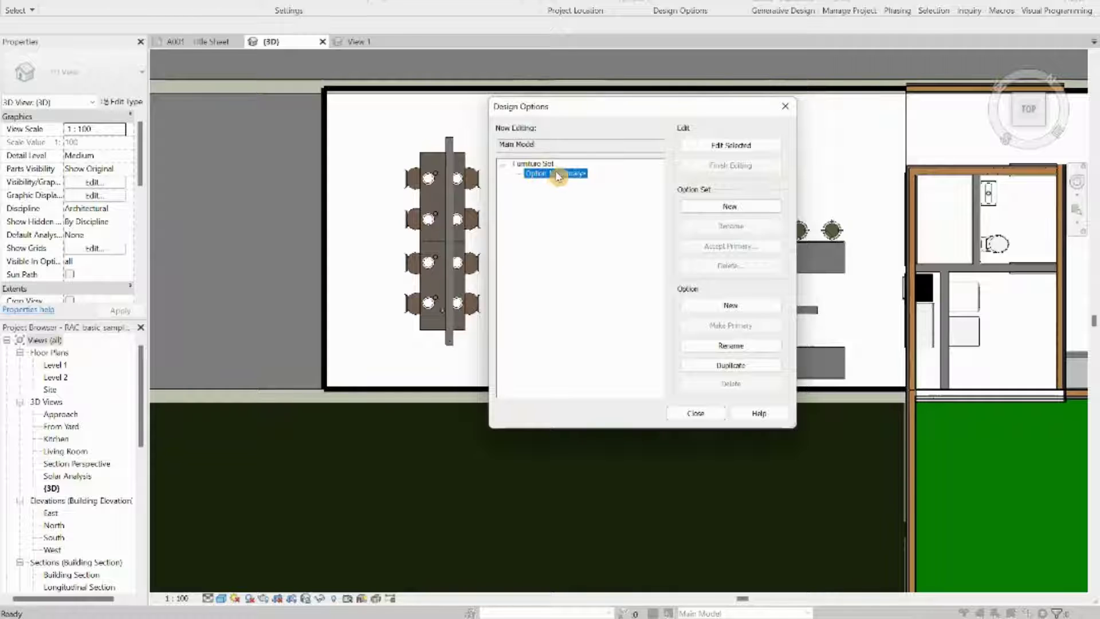
click(729, 308)
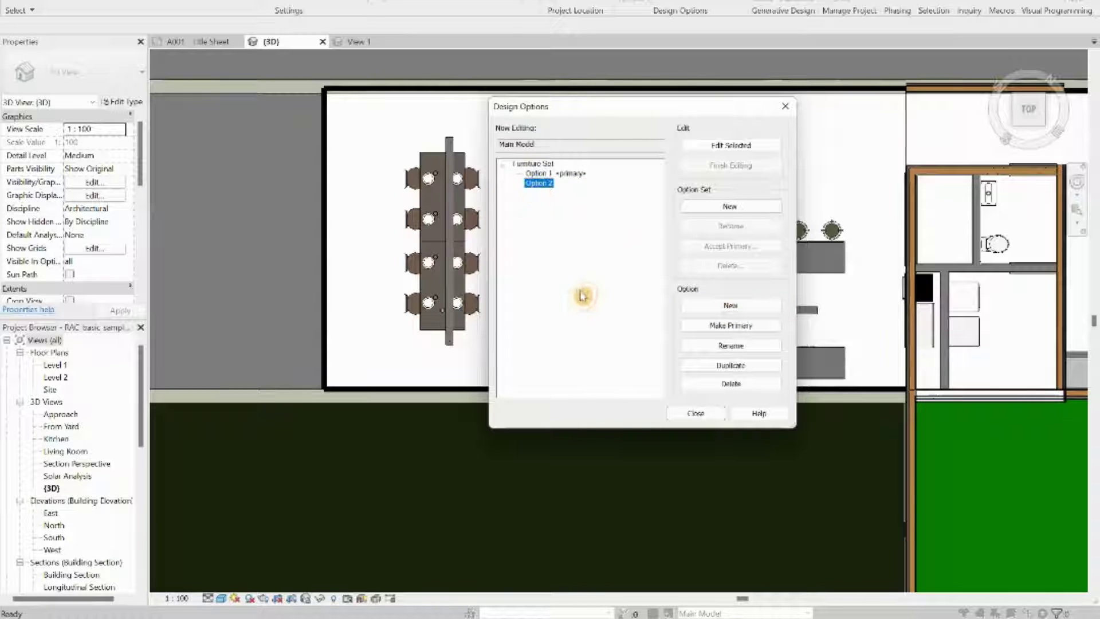
click(730, 346)
click(647, 267)
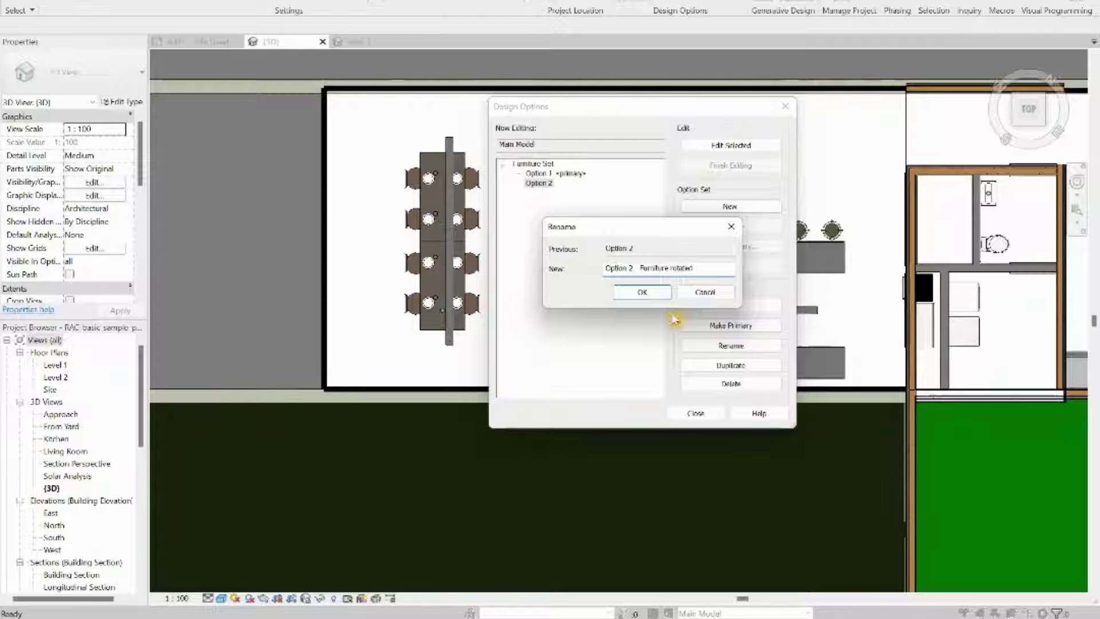
click(643, 293)
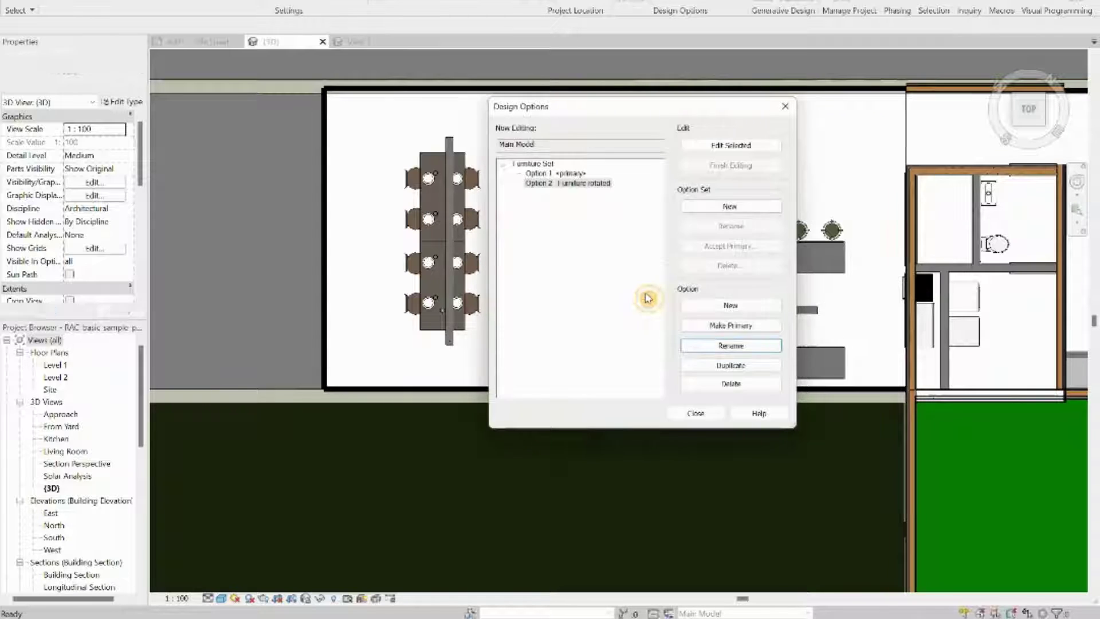
click(698, 413)
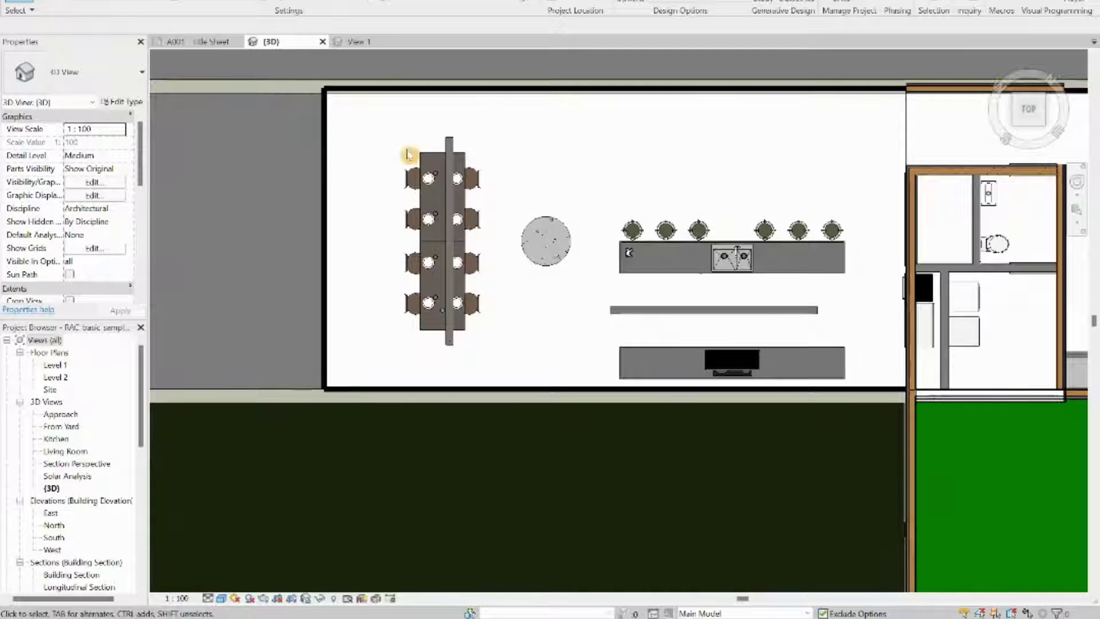
- Window-select the dining table and chairs and add them to Option 1 and Option 2
click(375, 127)
key(Escape)
drag(377, 124, 496, 371)
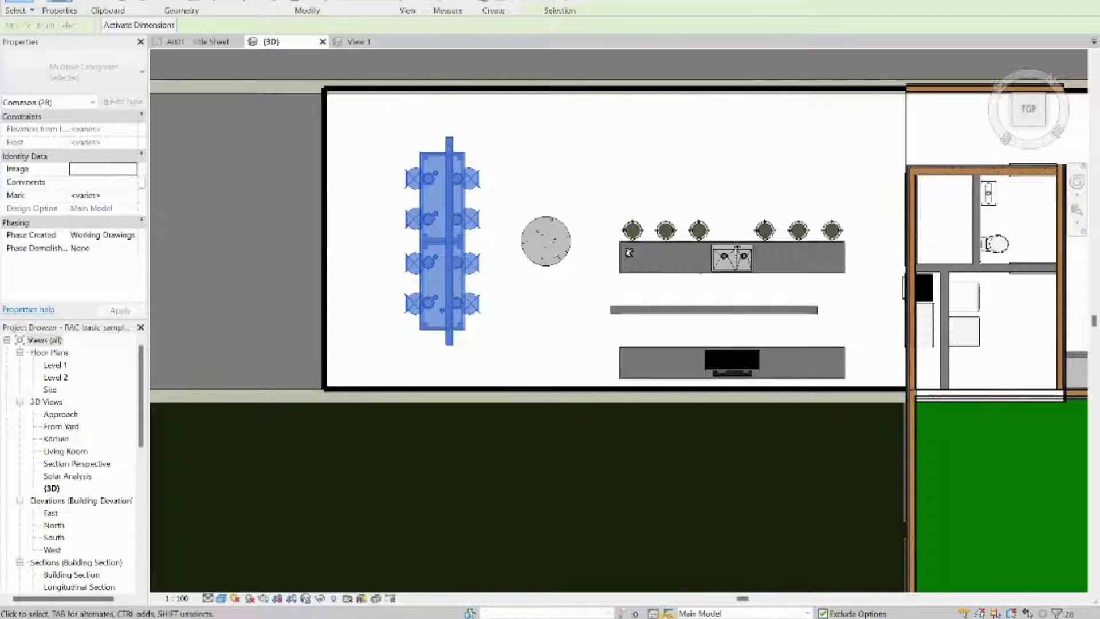
click(668, 613)
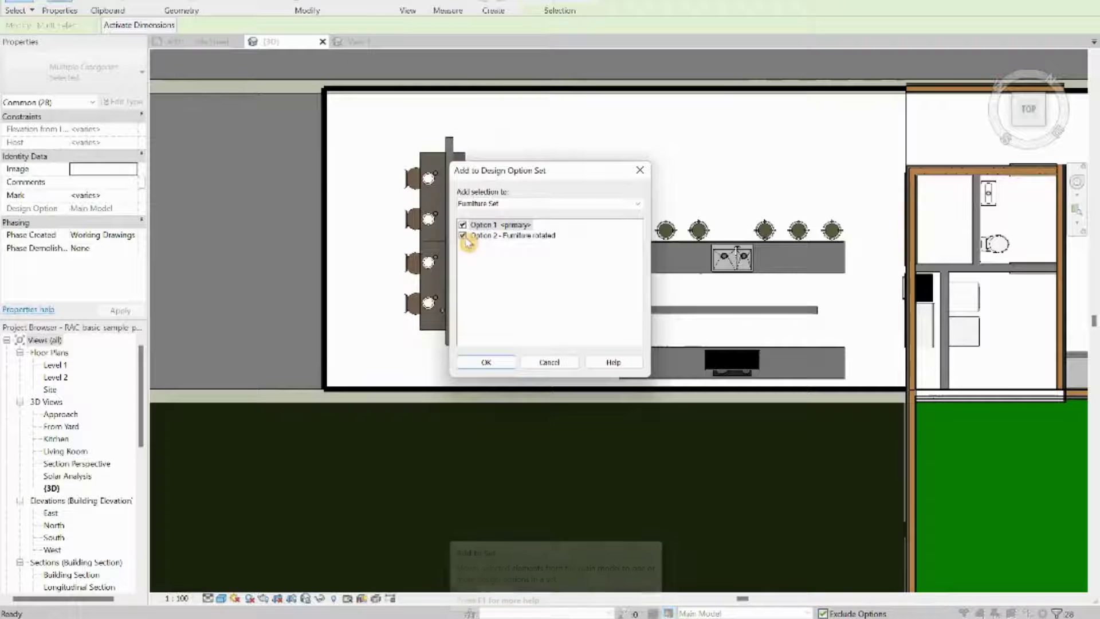
click(462, 235)
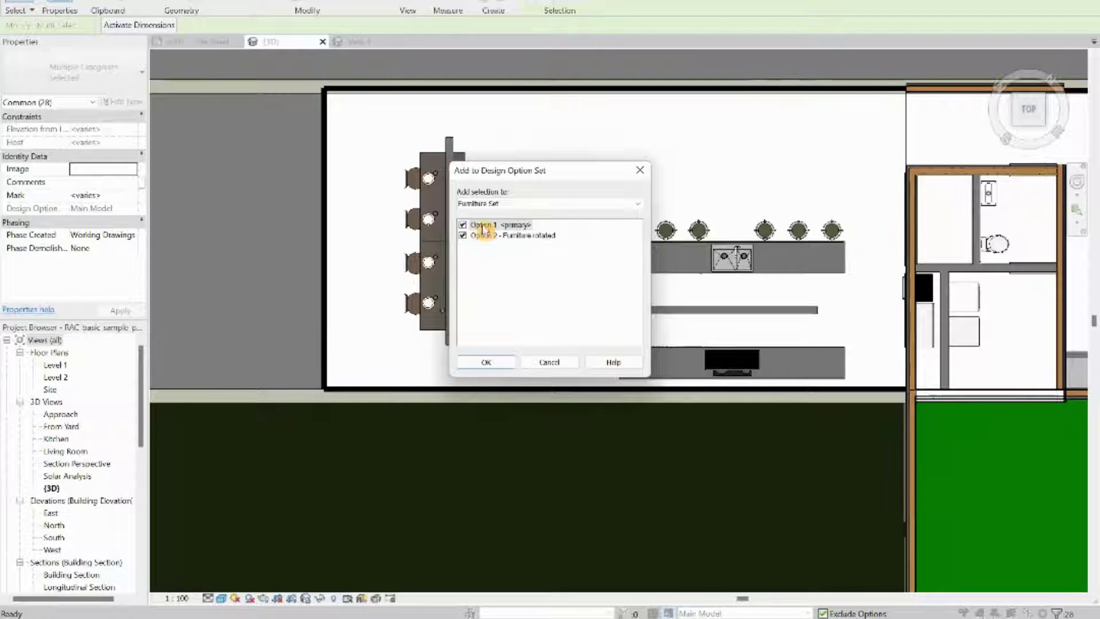
click(488, 363)
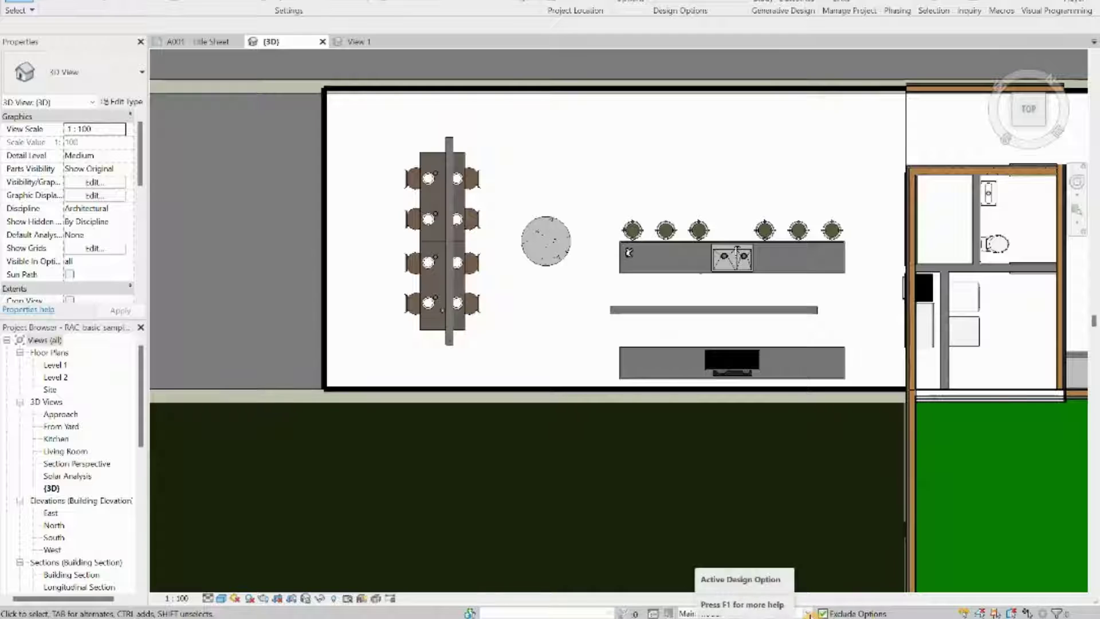
- With Option 2 - Furniture rotated active, rotate the table and chairs 90° and move them lower left
click(808, 614)
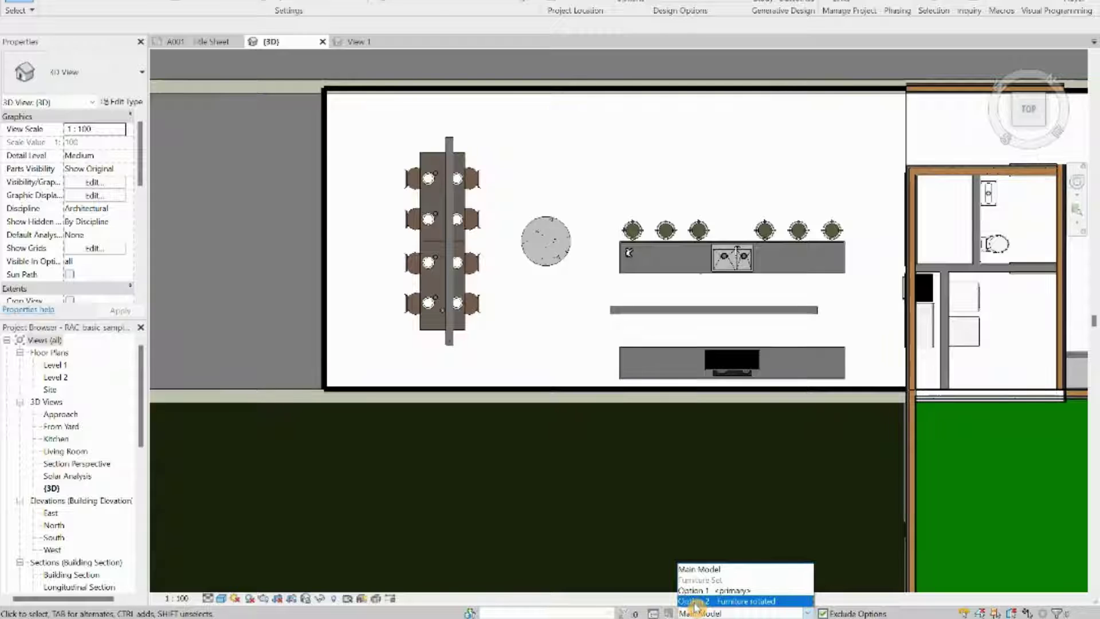
click(695, 601)
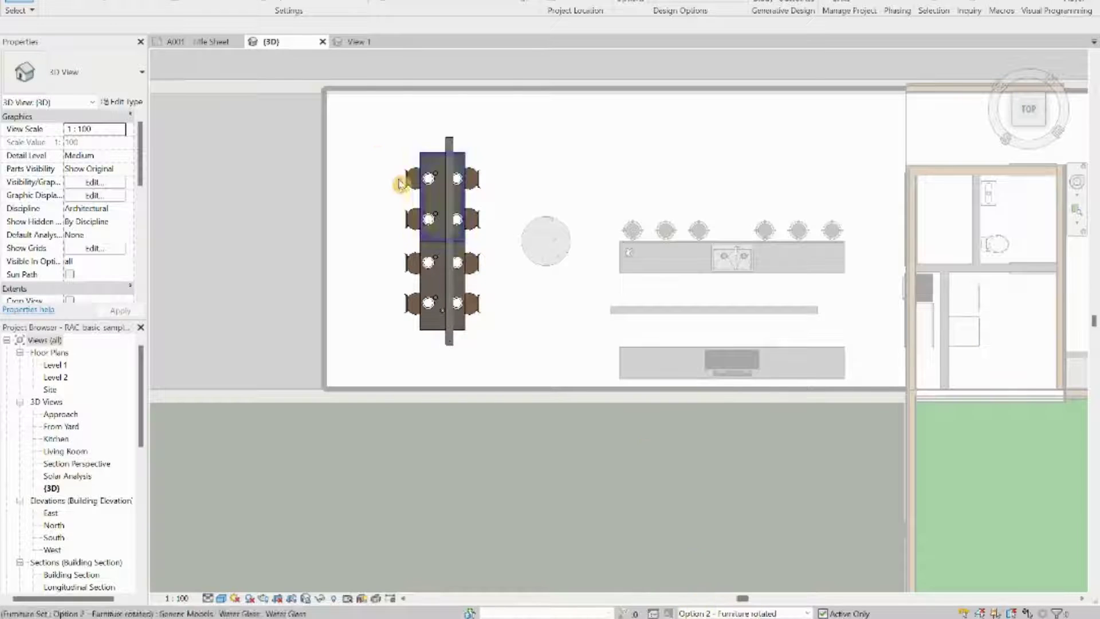
drag(385, 128, 497, 362)
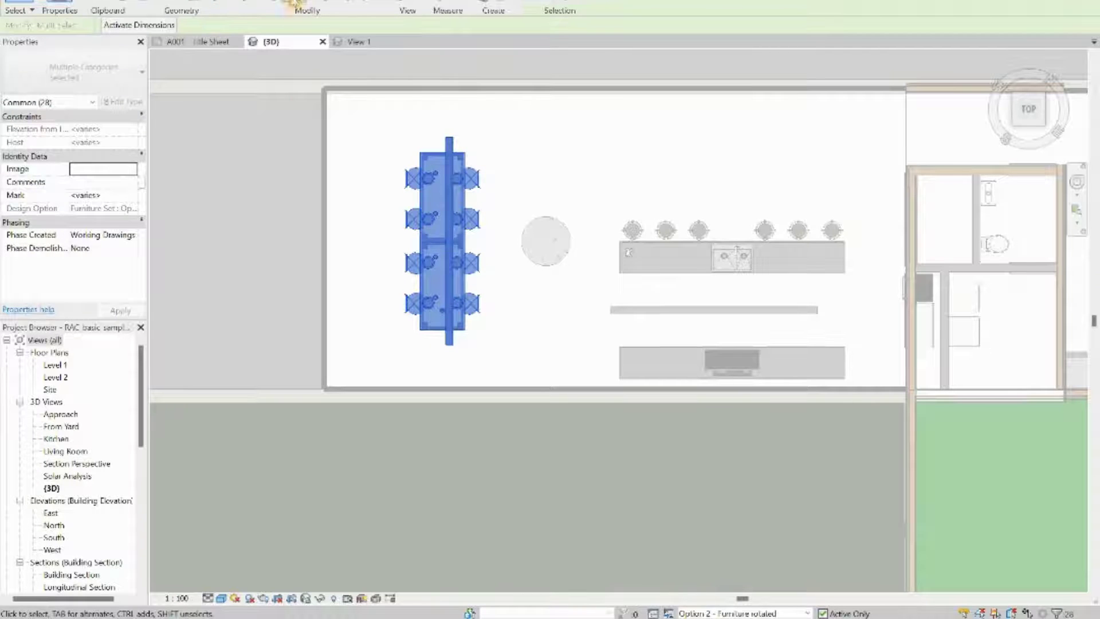
click(275, 4)
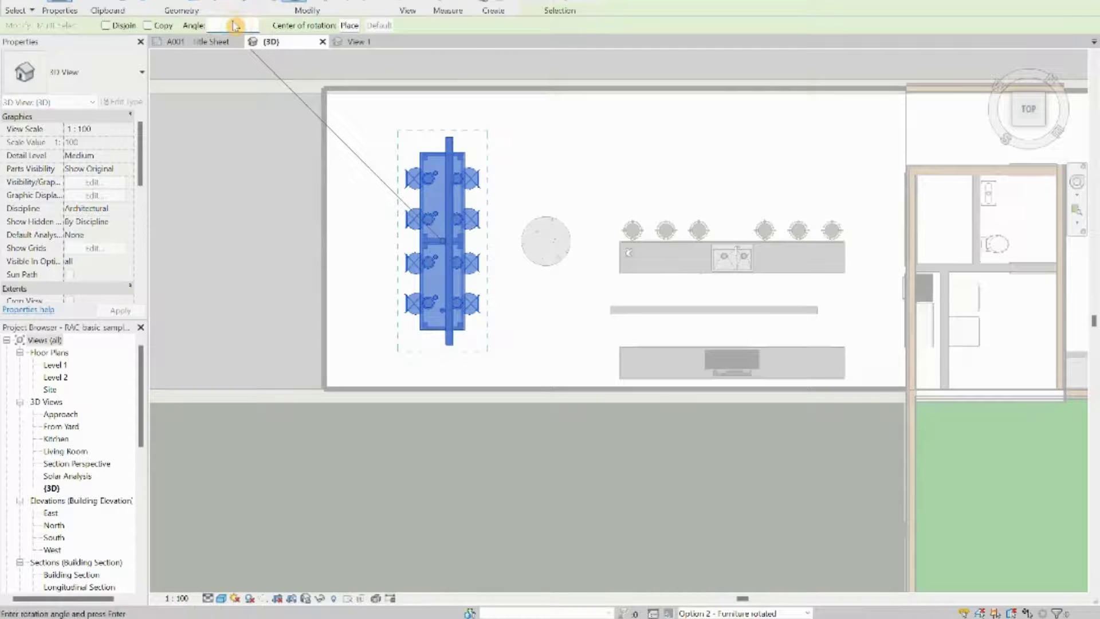
key(Return)
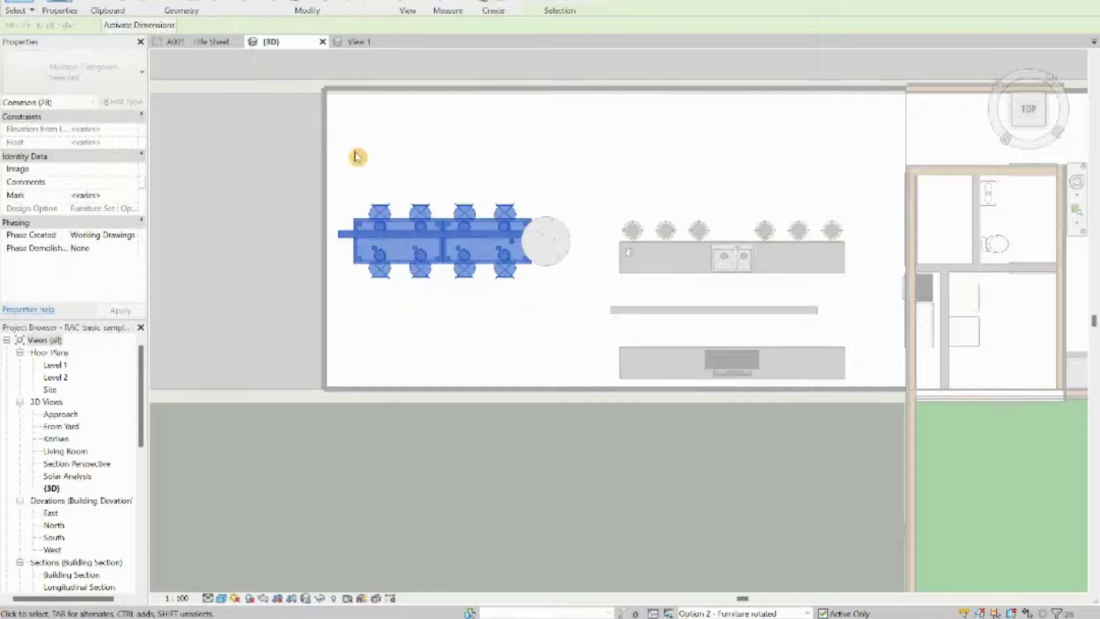
drag(444, 238, 479, 317)
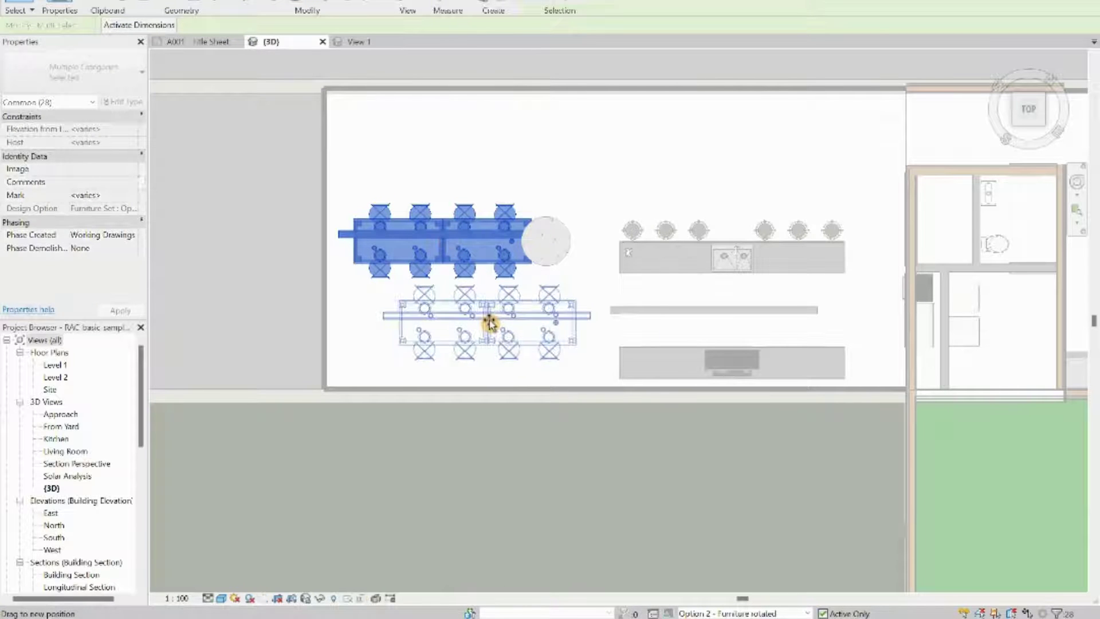
drag(490, 323, 471, 332)
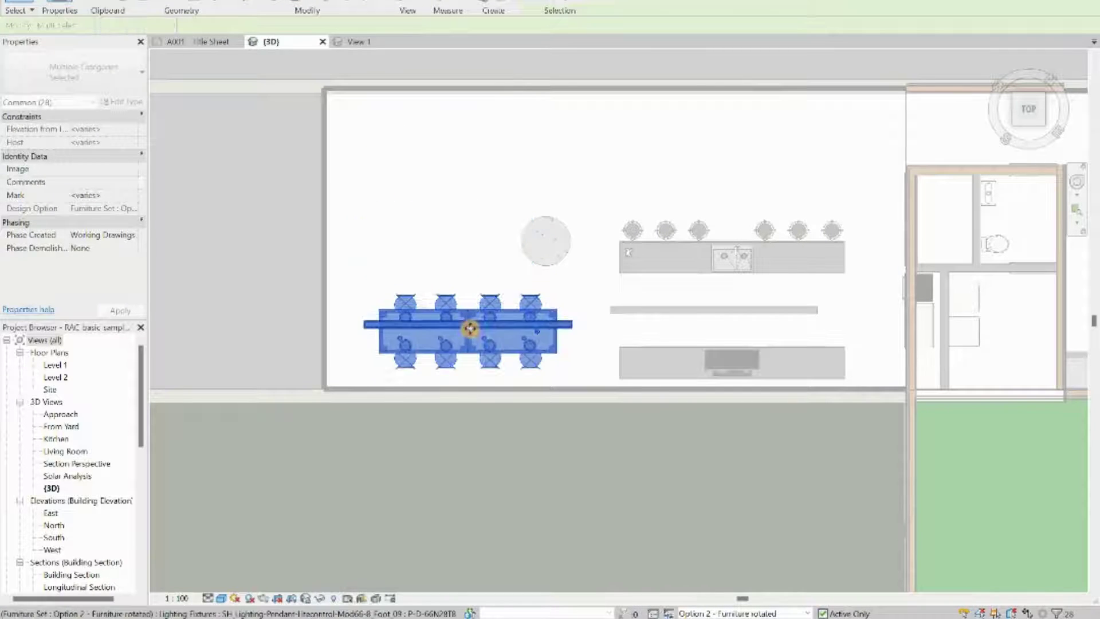
click(580, 425)
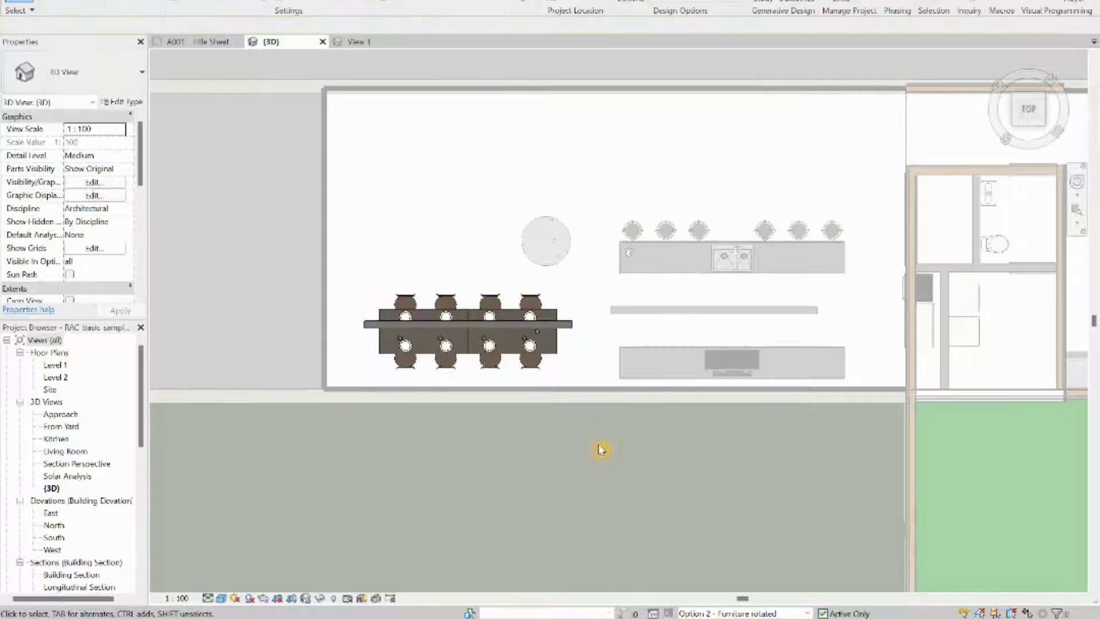
- Switch the active design option to Option 1, then back to the Main Model
click(807, 613)
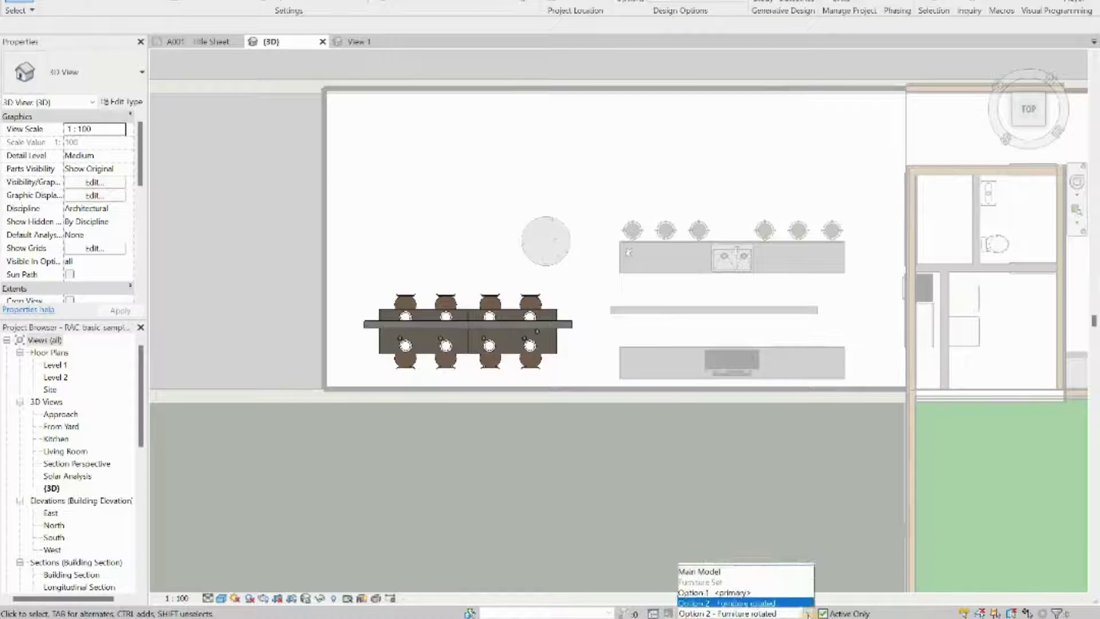
click(713, 601)
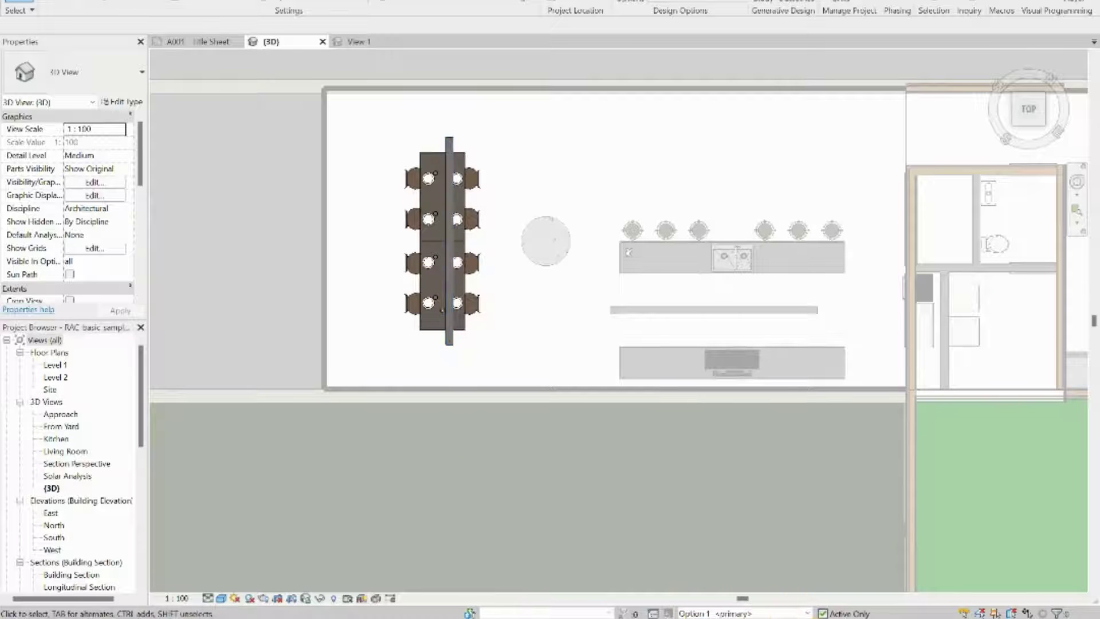
click(807, 613)
click(711, 567)
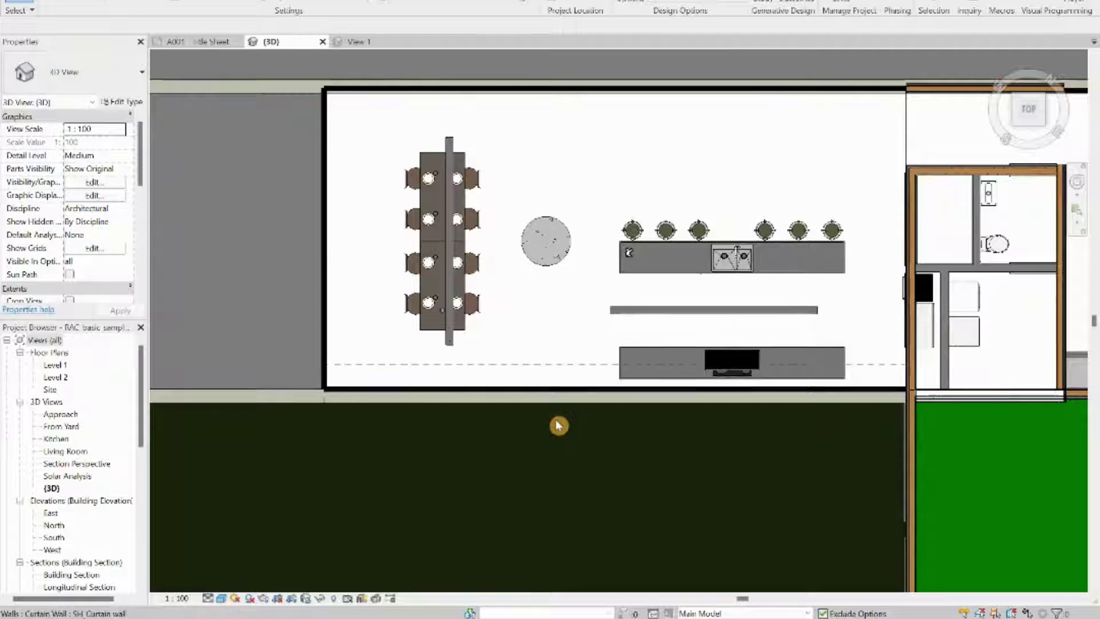
- Orbit the 3D view into an angled look at the glass dining room and kitchen
drag(556, 449, 596, 456)
scroll(636, 481, up, 2)
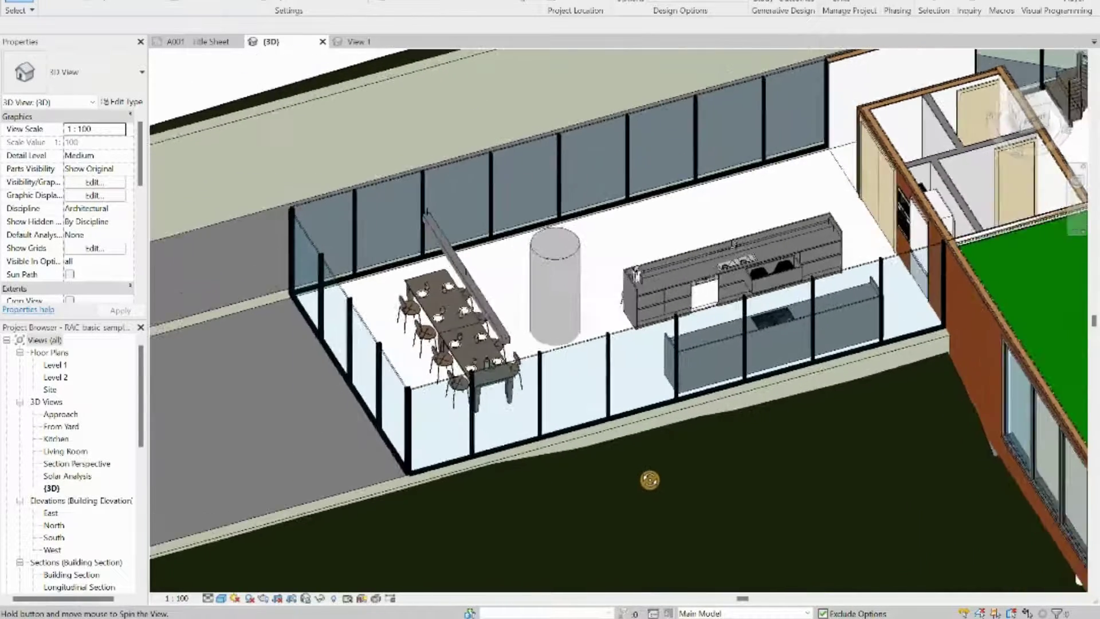
scroll(493, 401, up, 4)
scroll(490, 398, down, 3)
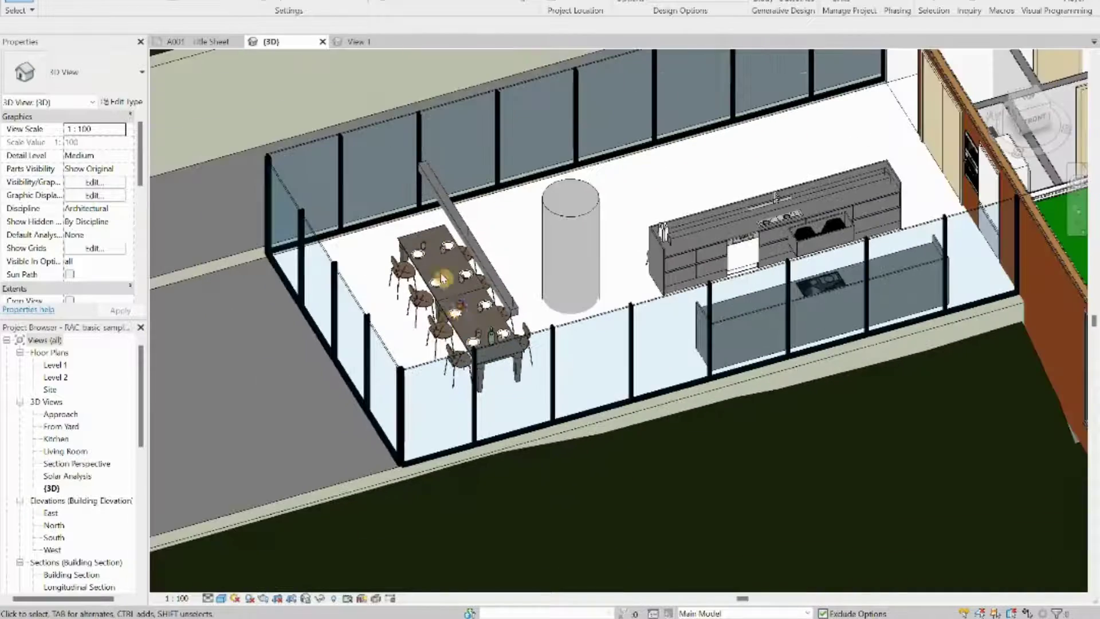
scroll(412, 298, up, 4)
scroll(407, 295, down, 3)
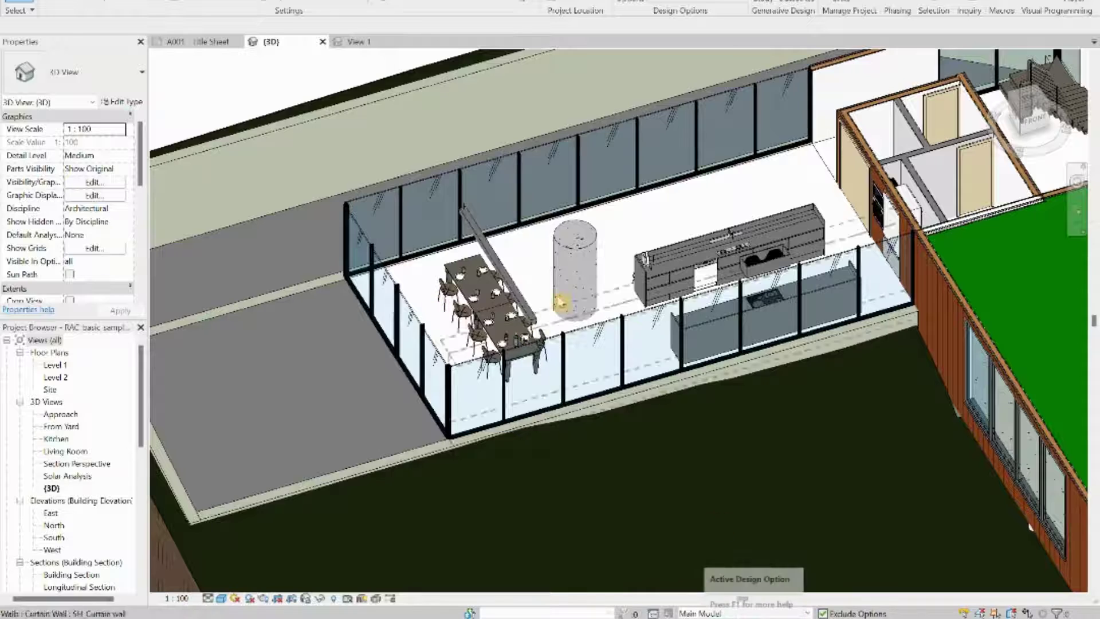
scroll(541, 278, up, 2)
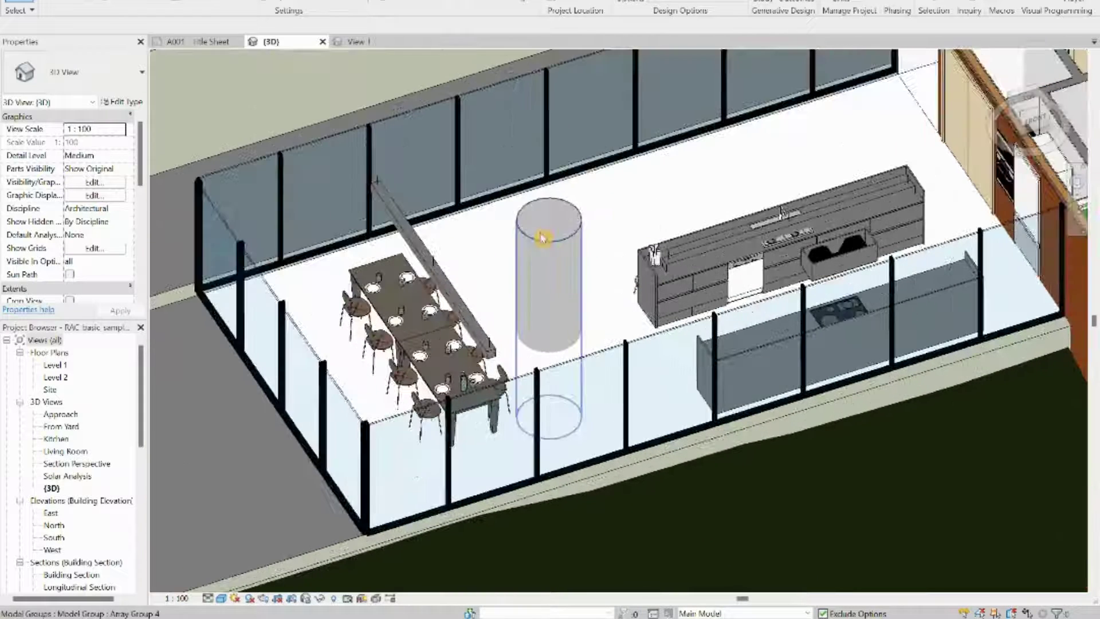
- Make Option 2 - Furniture rotated active and orbit to view the rotated dining set
click(807, 613)
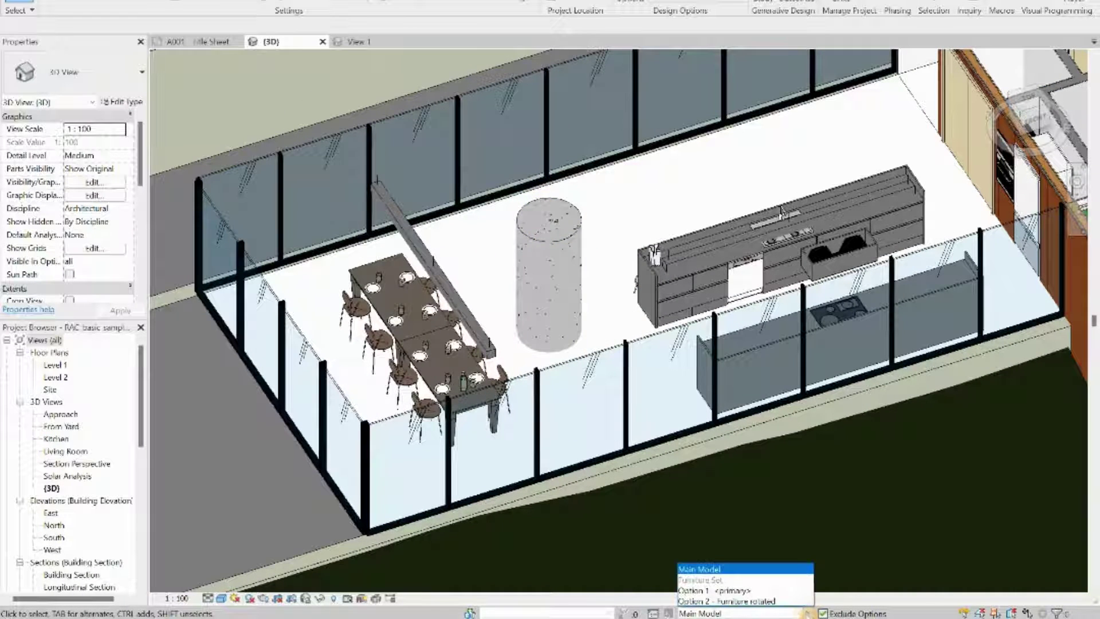
click(741, 599)
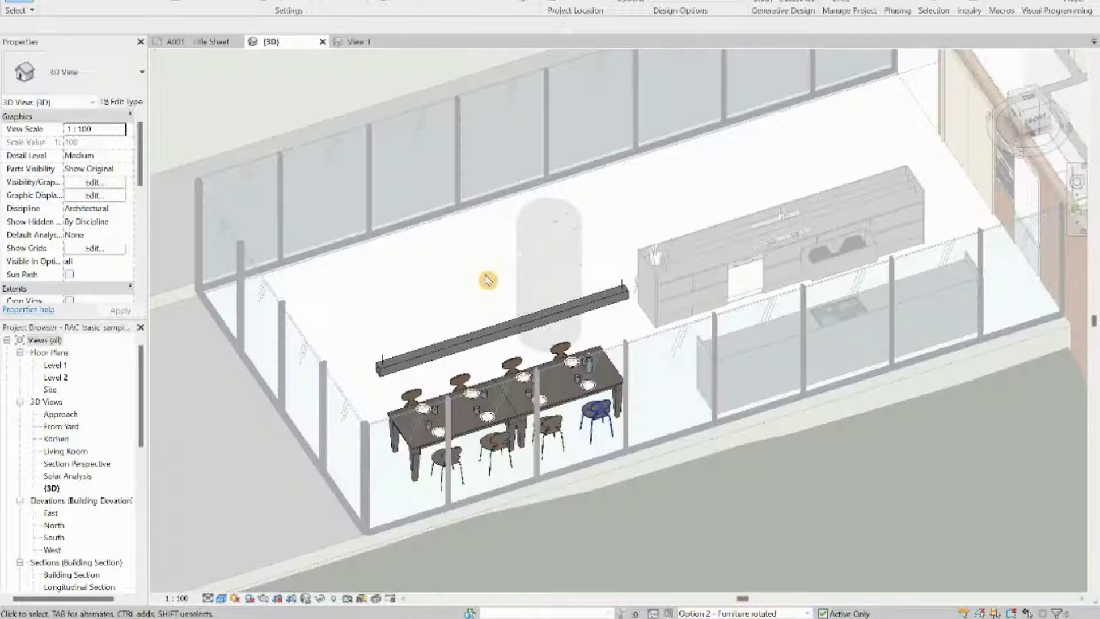
shift+middle_drag(476, 262, 651, 435)
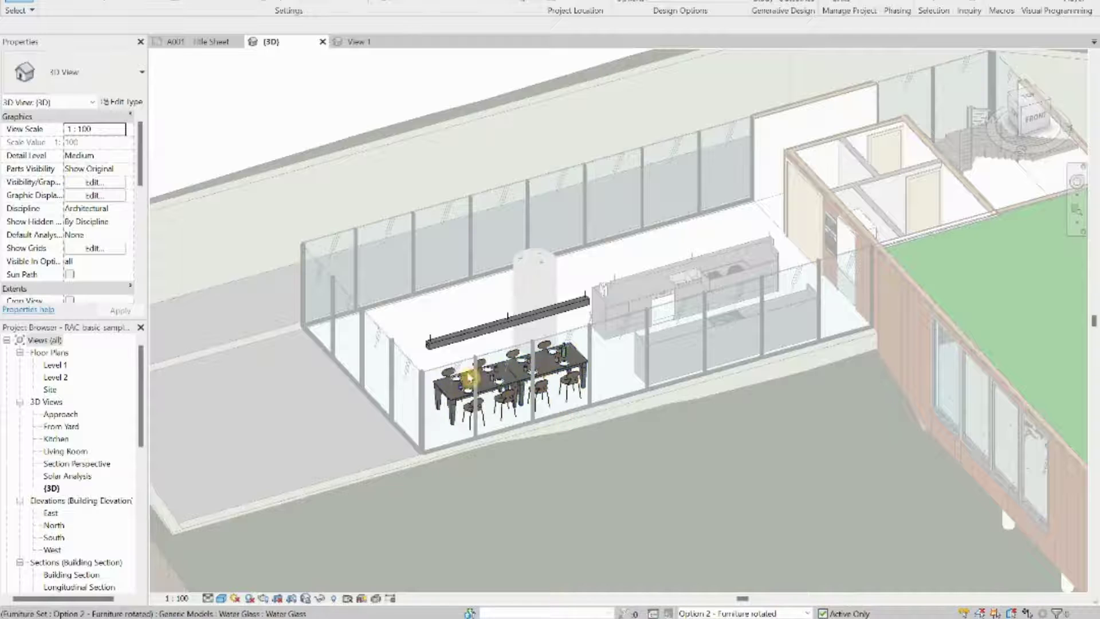
scroll(481, 395, up, 5)
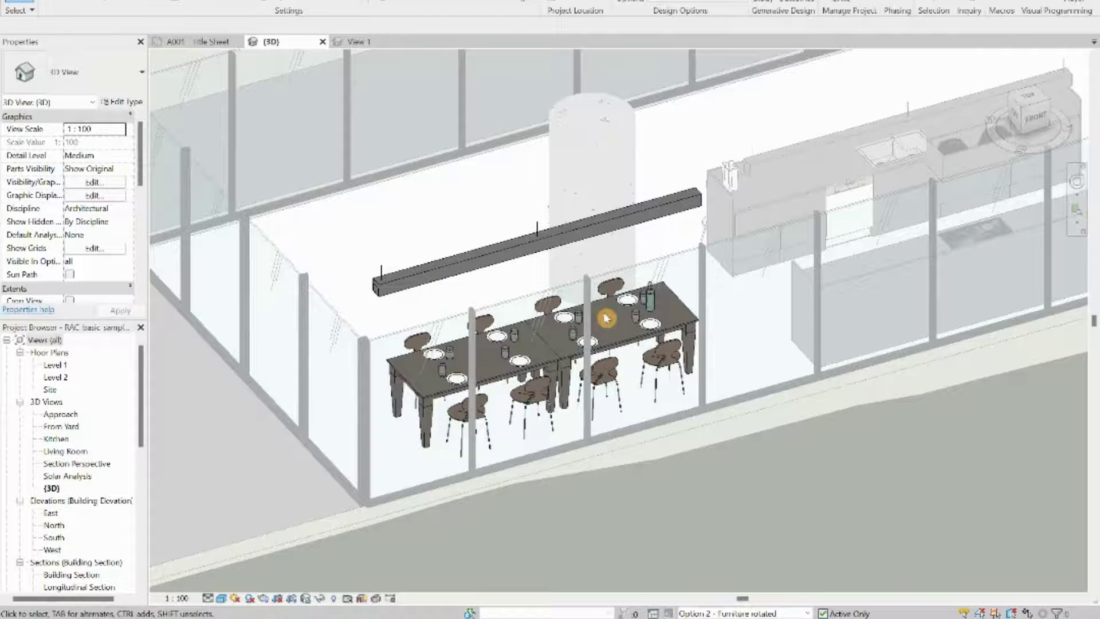
scroll(606, 318, down, 3)
- Orbit to a steeper view and zoom to inspect the dining table and pendant light
shift+middle_drag(503, 307, 746, 442)
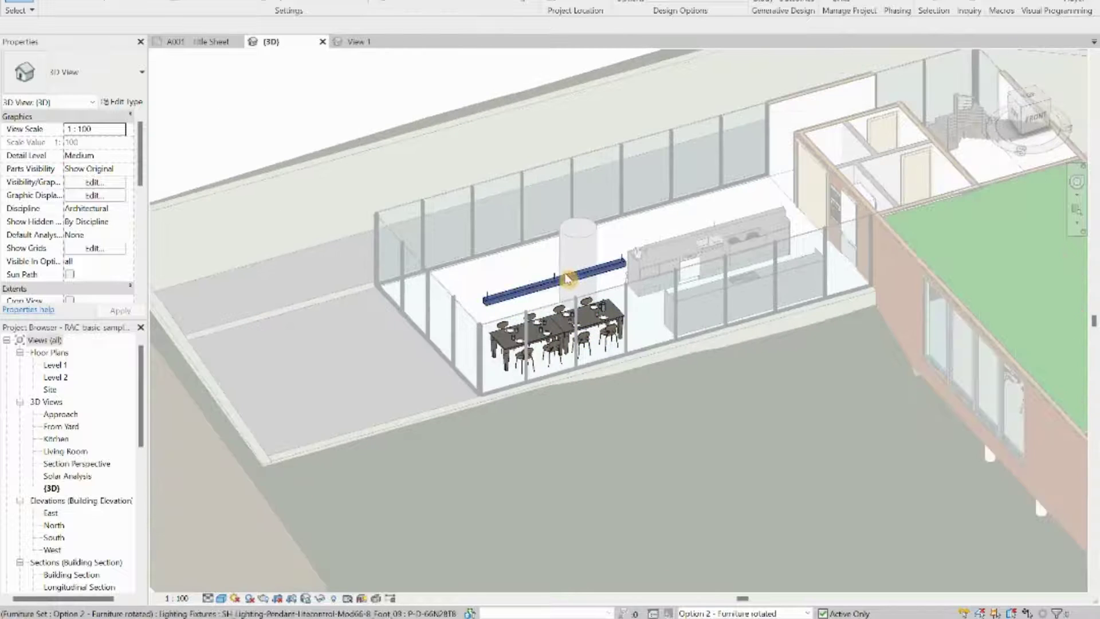
scroll(567, 281, up, 2)
scroll(453, 324, up, 2)
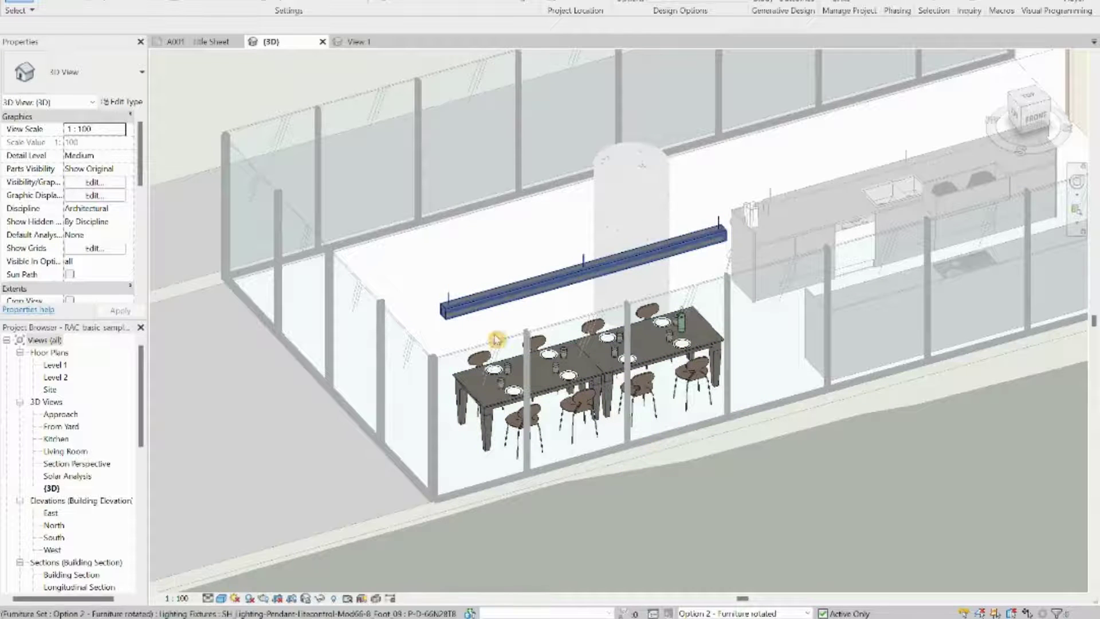
scroll(498, 338, down, 2)
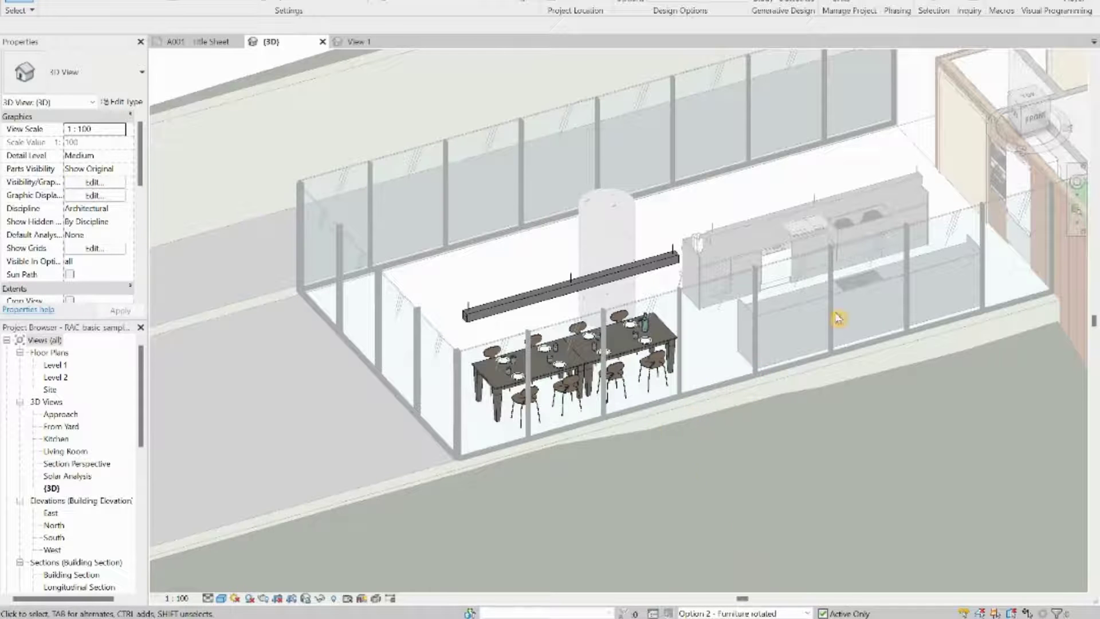
scroll(642, 308, down, 2)
scroll(626, 223, down, 2)
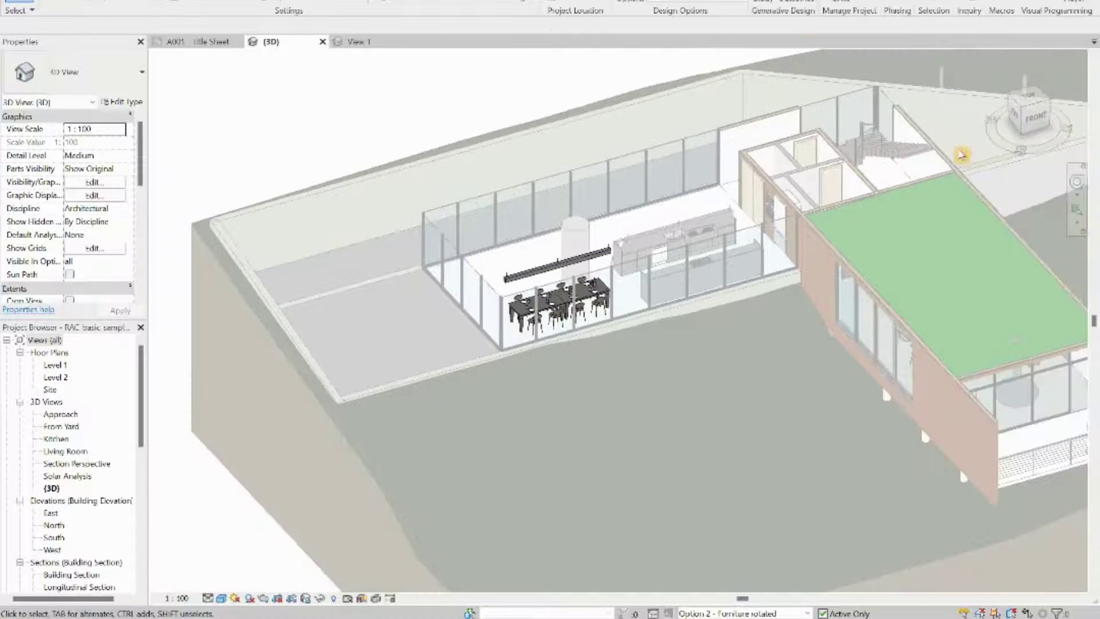
scroll(540, 264, up, 5)
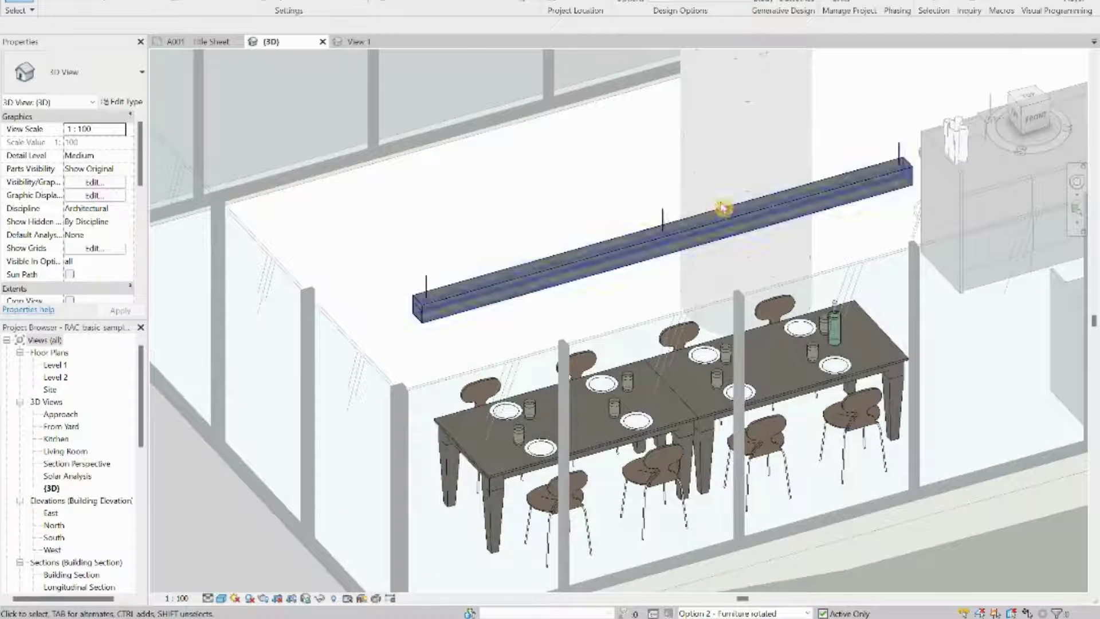
scroll(643, 118, down, 2)
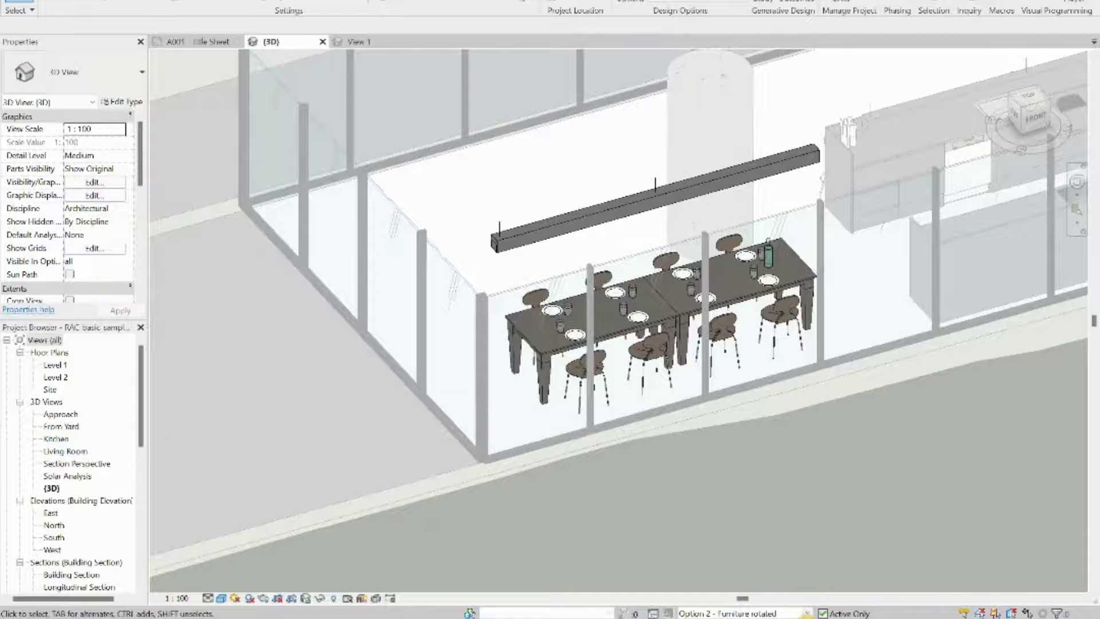
- Return to editing the Main Model and orbit to show the glass room
click(807, 612)
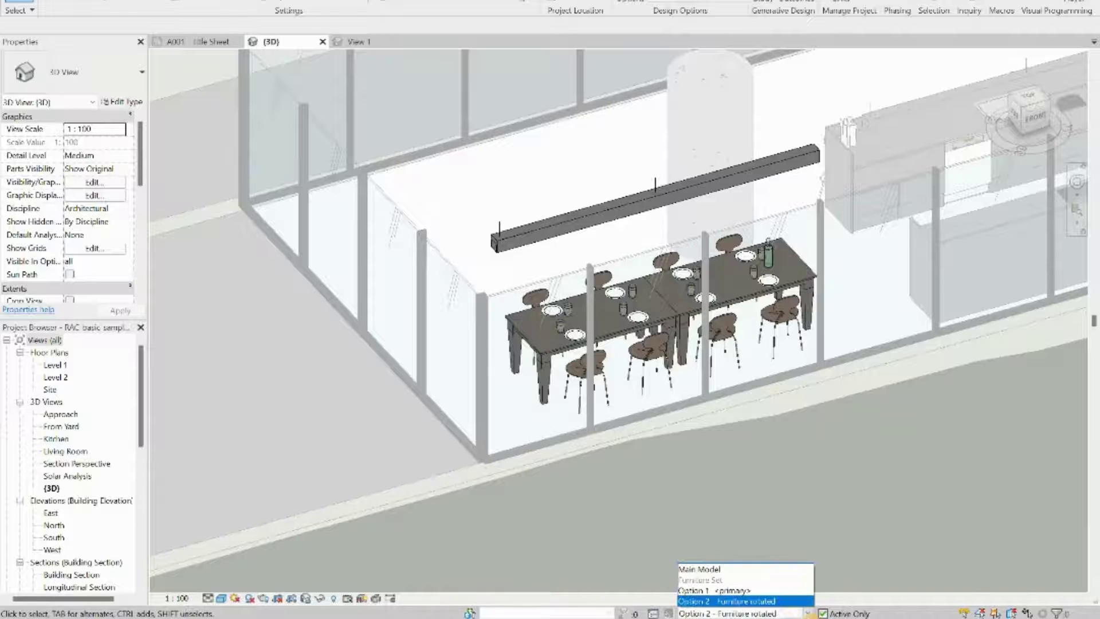
click(689, 572)
shift+middle_drag(550, 484, 658, 504)
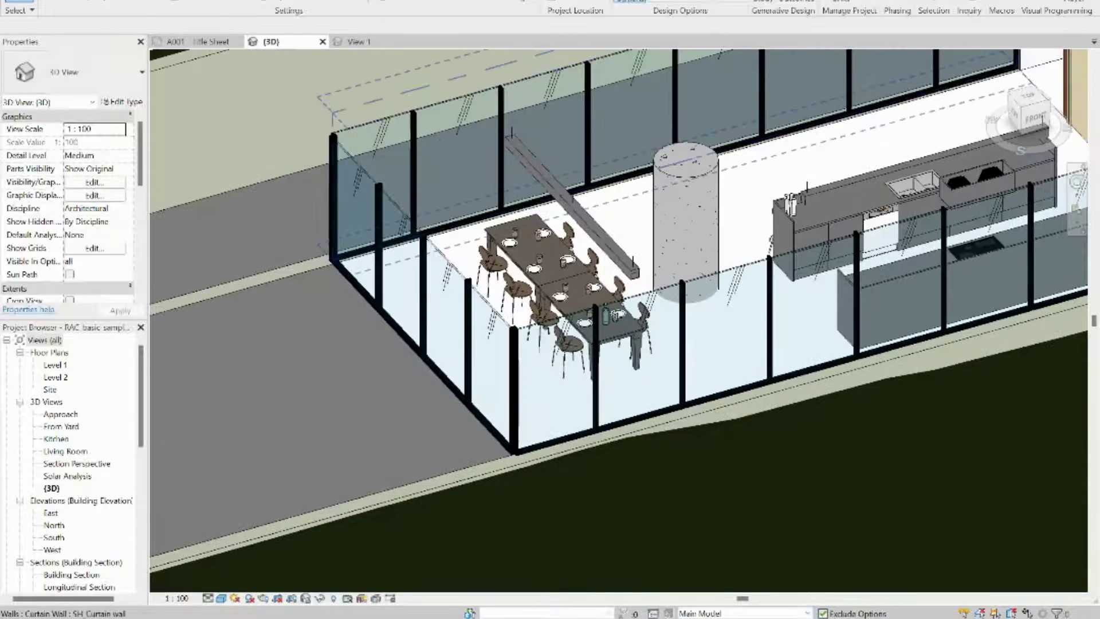
- Make Option 2 : Furniture rotated the primary option in Design Options and close it
click(630, 2)
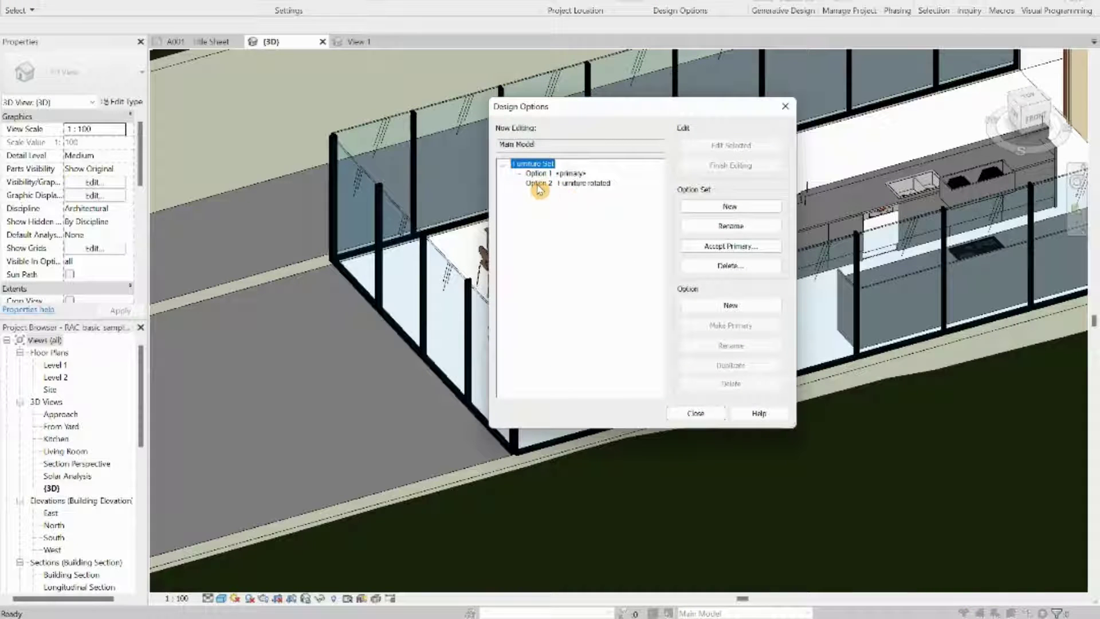
click(596, 184)
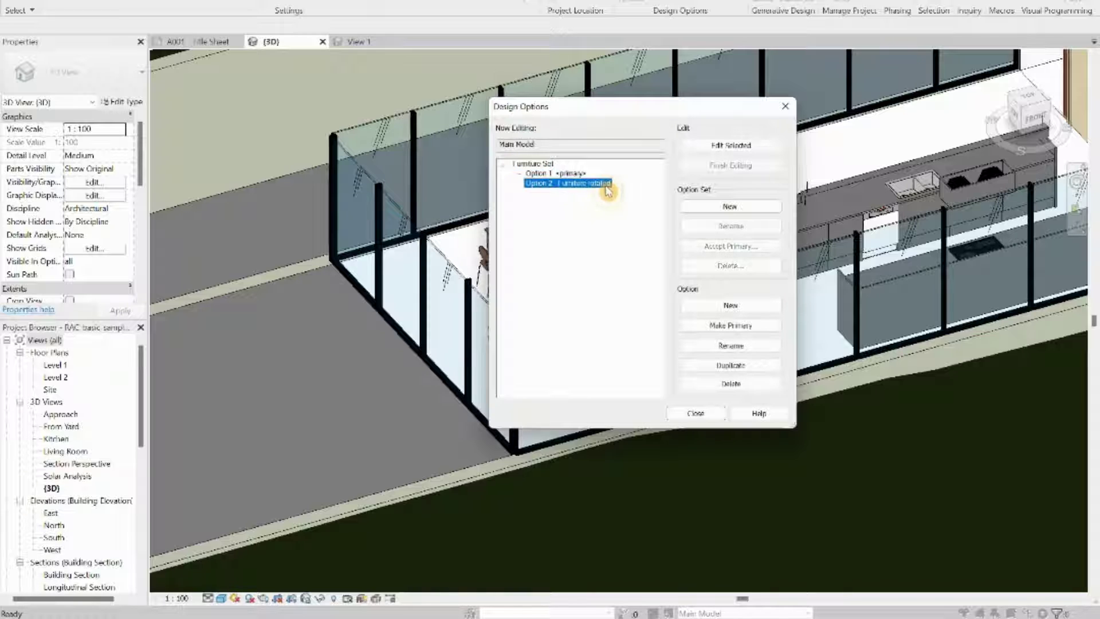
click(728, 326)
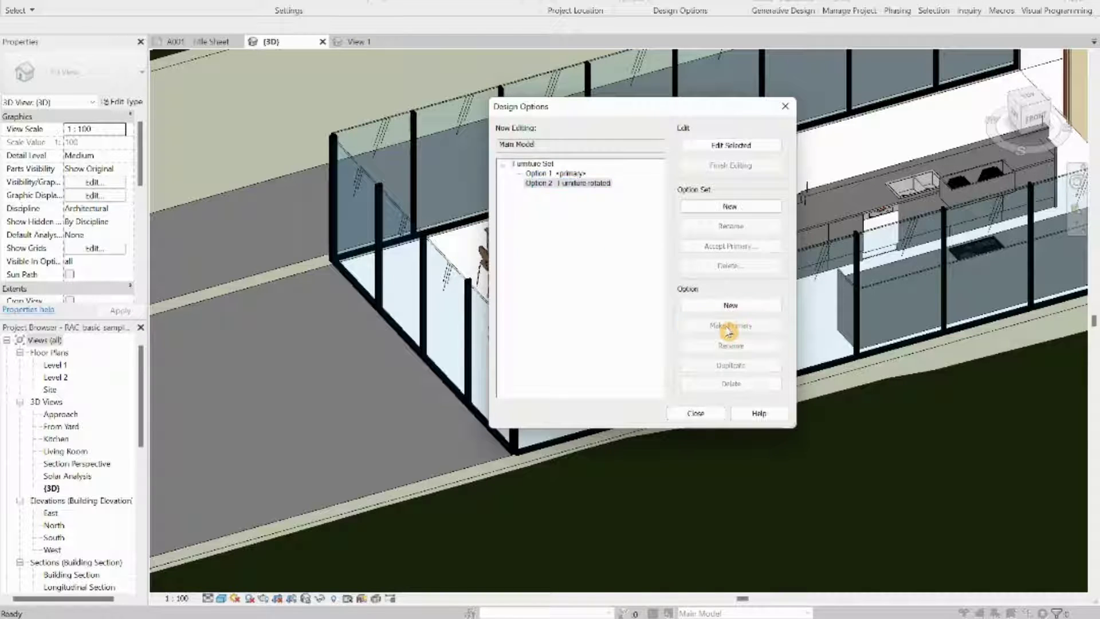
click(696, 415)
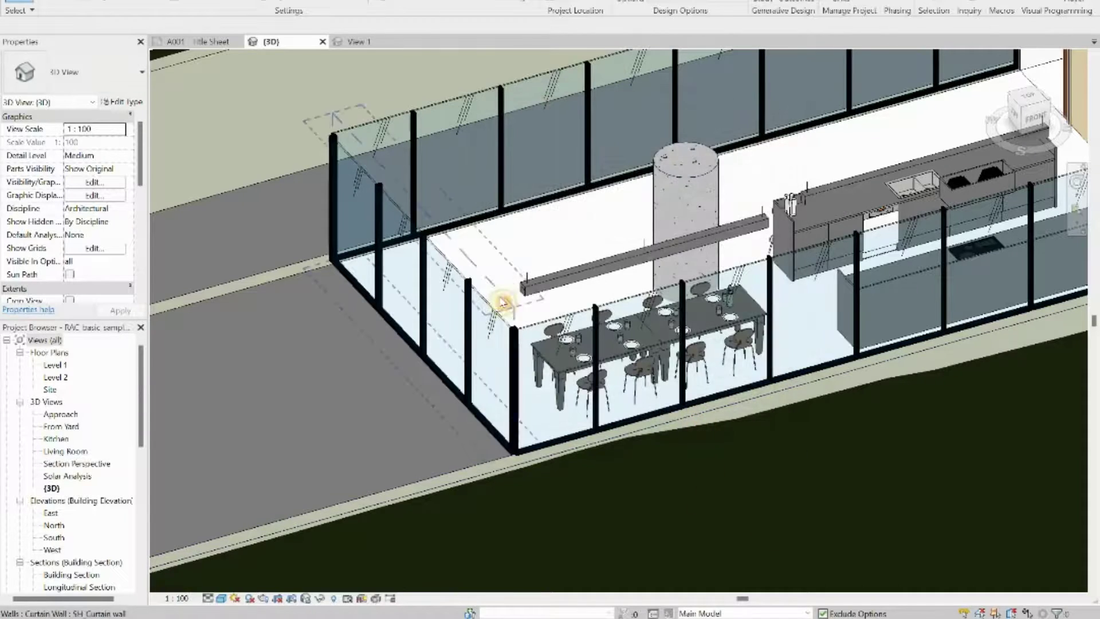
scroll(504, 300, down, 2)
shift+middle_drag(646, 456, 560, 314)
scroll(577, 439, up, 2)
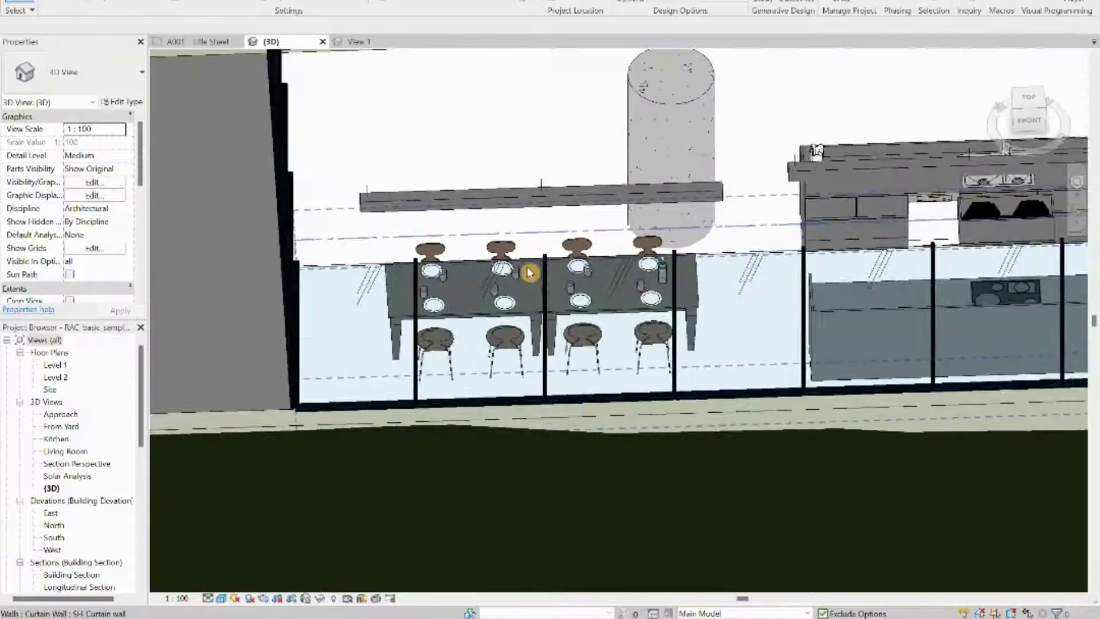
shift+middle_drag(527, 273, 664, 451)
scroll(459, 368, up, 3)
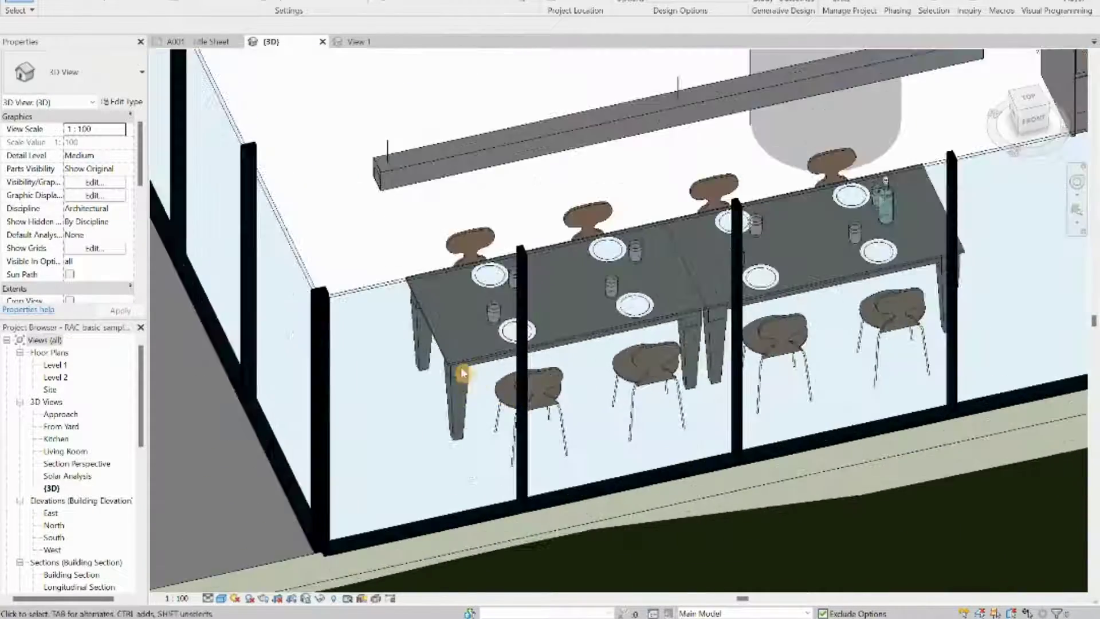
scroll(456, 345, down, 3)
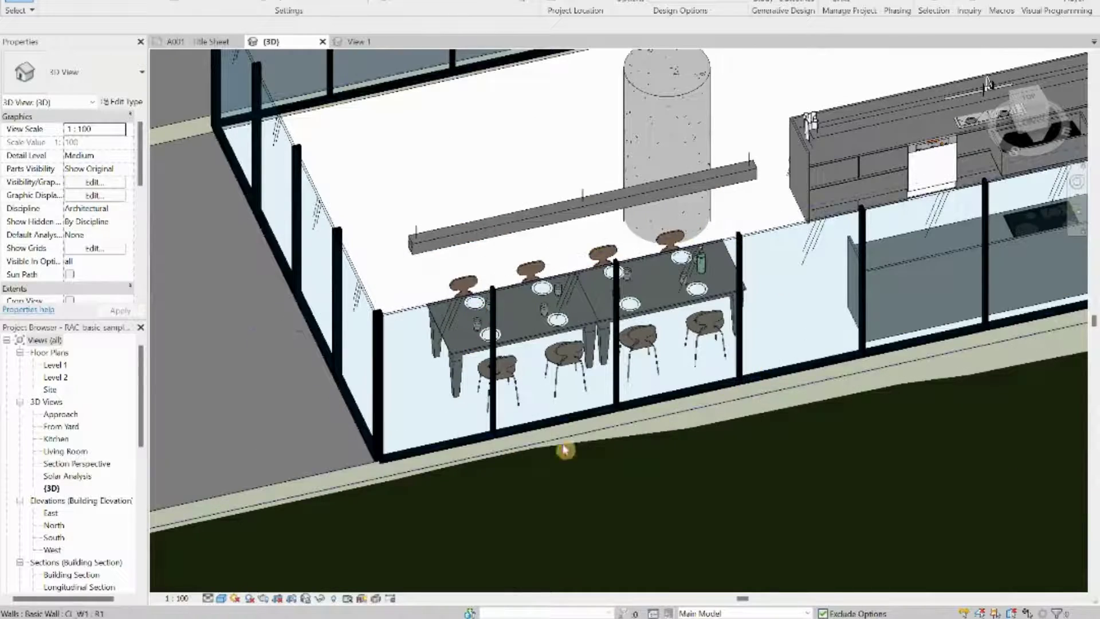
scroll(729, 285, down, 3)
scroll(671, 299, up, 3)
scroll(618, 457, down, 3)
scroll(619, 456, up, 3)
mouse_move(619, 457)
shift+middle_down()
mouse_move(653, 498)
mouse_move(662, 535)
mouse_move(631, 523)
mouse_move(572, 400)
mouse_move(637, 444)
mouse_move(607, 437)
mouse_move(630, 441)
shift+middle_up()
scroll(527, 352, up, 3)
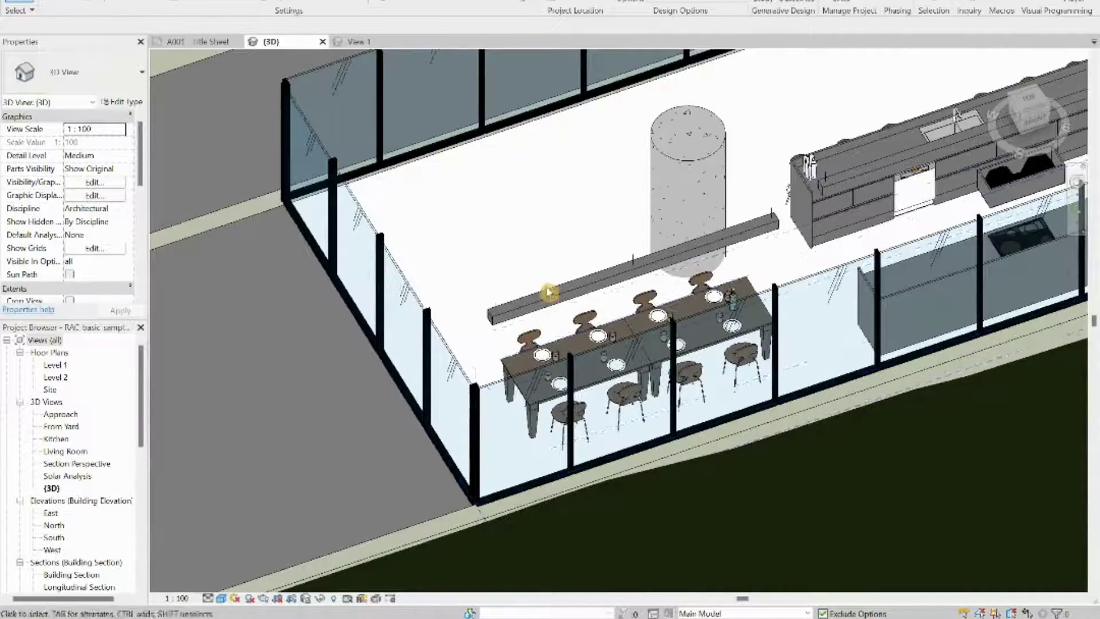
scroll(741, 449, down, 3)
shift+middle_drag(742, 449, 515, 238)
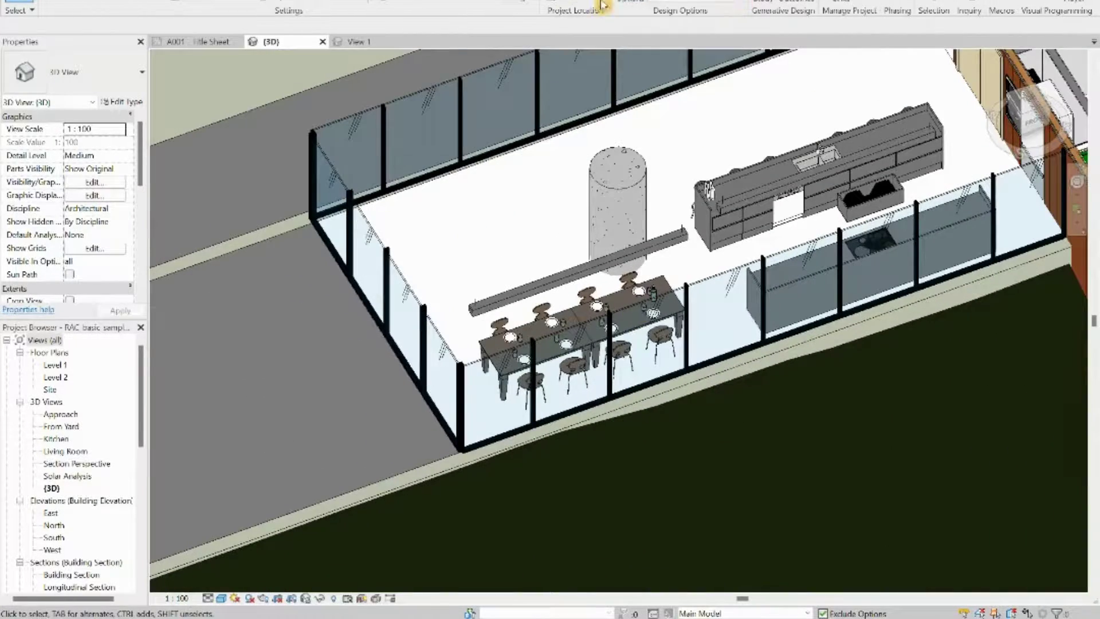
- Check Option 1 is marked <primary> in Furniture Set, close Design Options, and zoom in
click(635, 3)
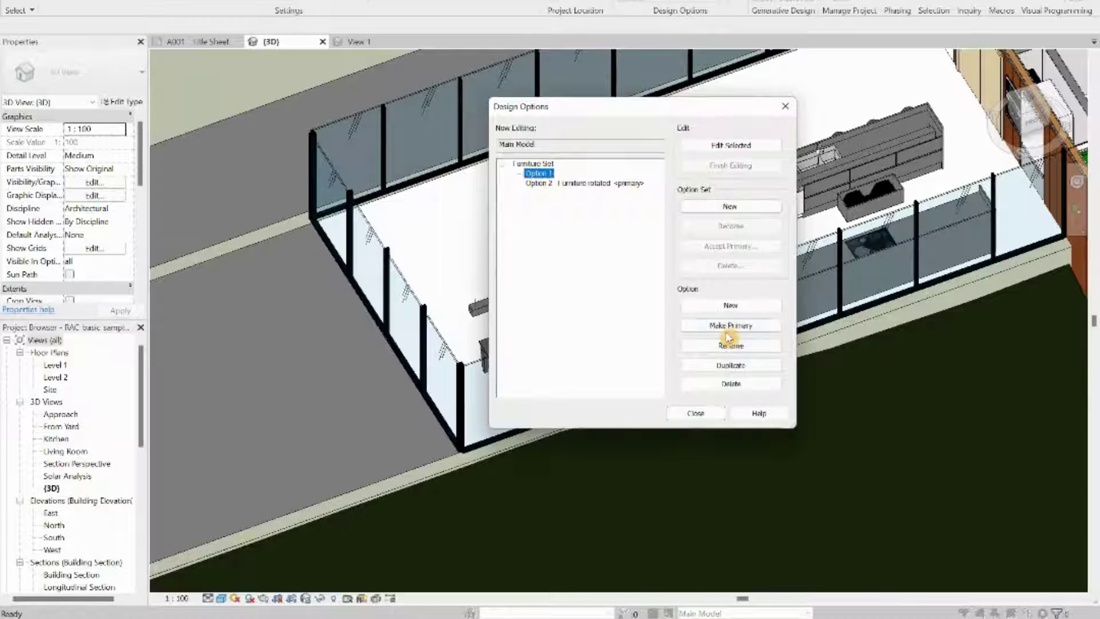
click(701, 422)
scroll(621, 473, up, 2)
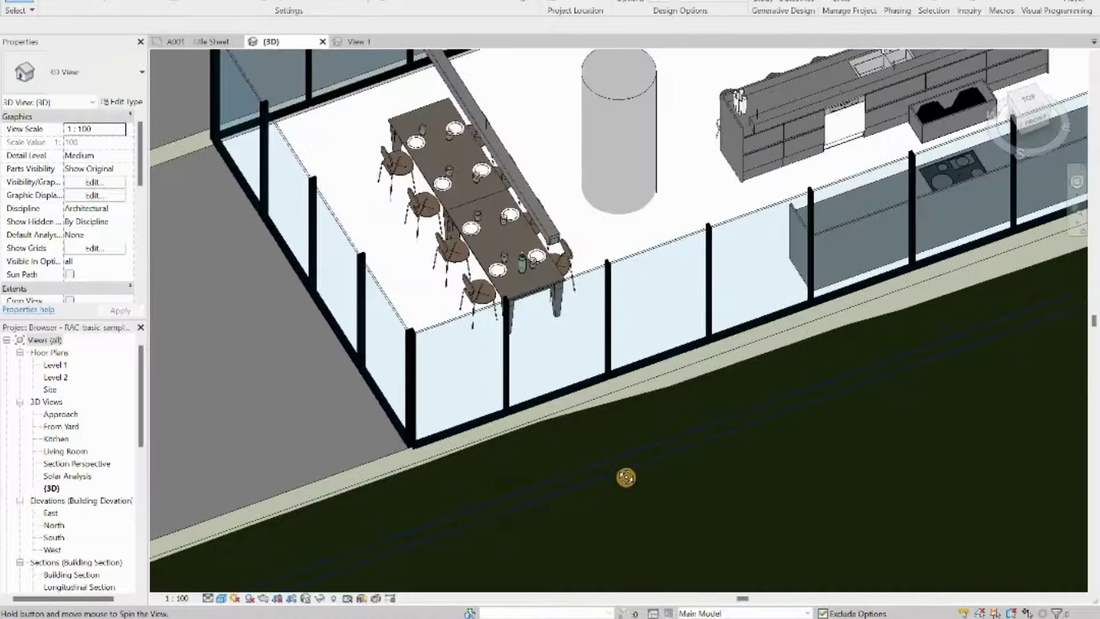
shift+middle_drag(673, 500, 681, 446)
scroll(532, 309, up, 6)
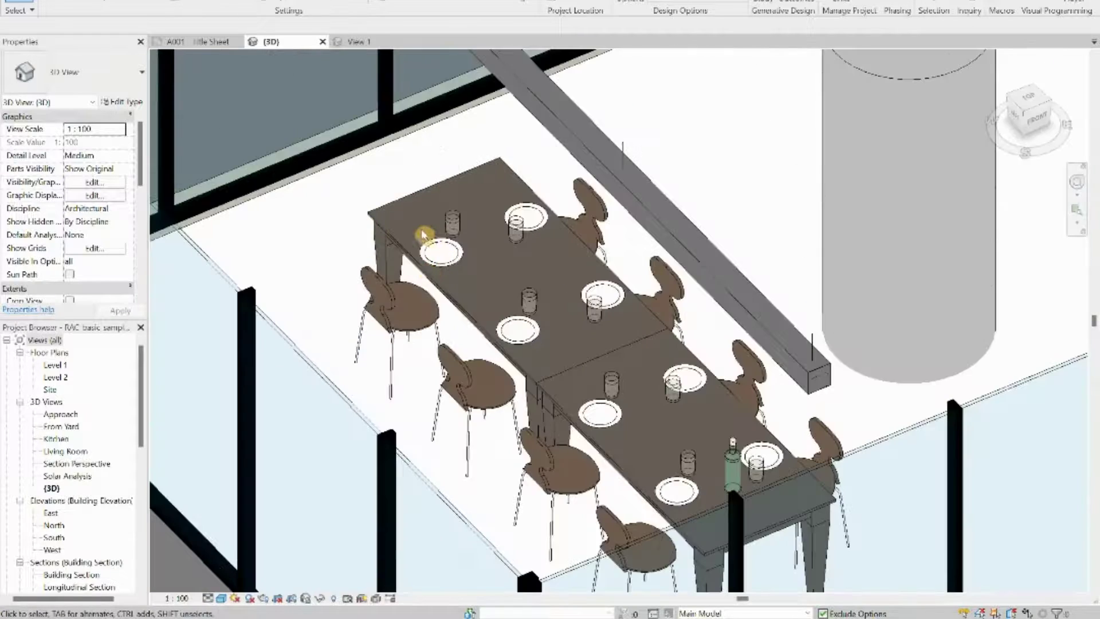
scroll(423, 233, down, 6)
scroll(650, 373, up, 4)
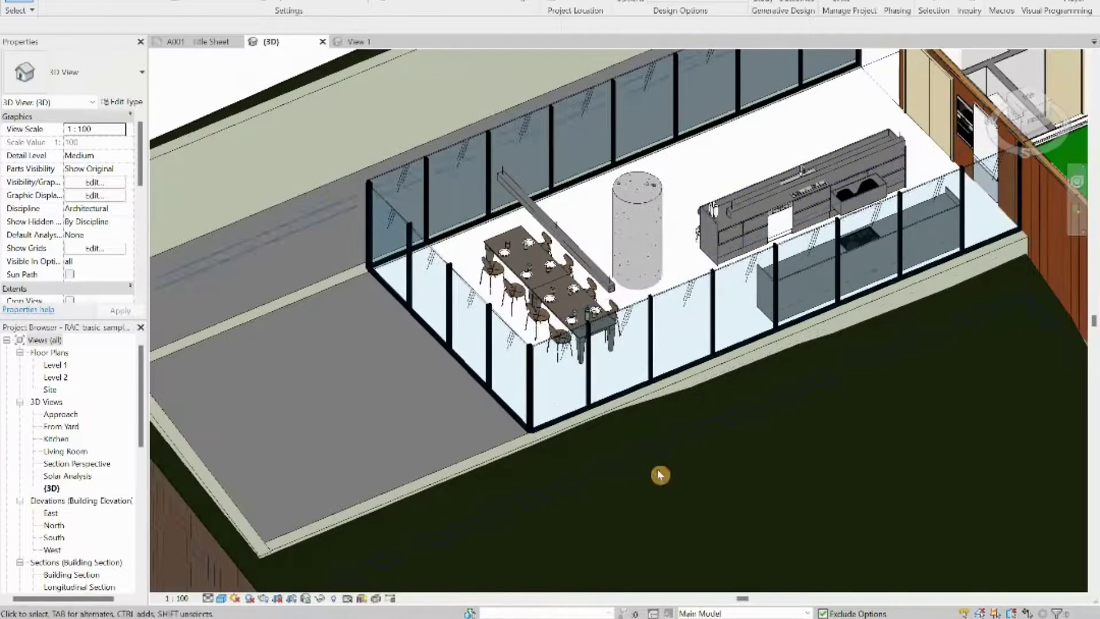
scroll(665, 458, down, 2)
shift+middle_drag(680, 423, 562, 319)
scroll(466, 312, up, 4)
scroll(467, 312, down, 4)
shift+middle_drag(466, 312, 664, 470)
scroll(532, 279, up, 4)
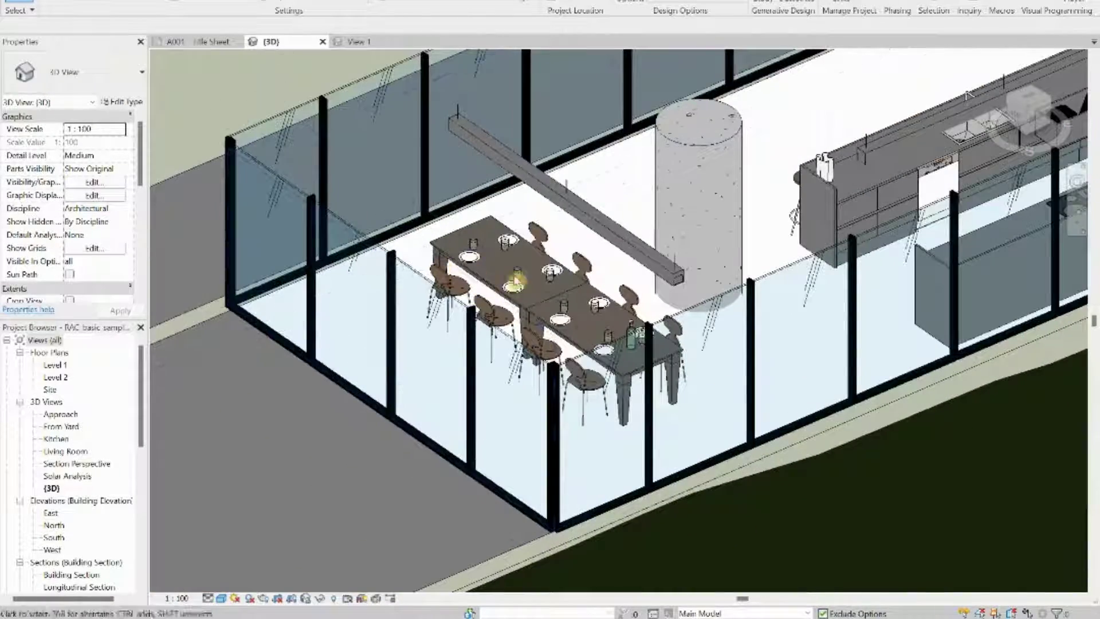
scroll(532, 280, down, 4)
shift+middle_drag(712, 435, 685, 459)
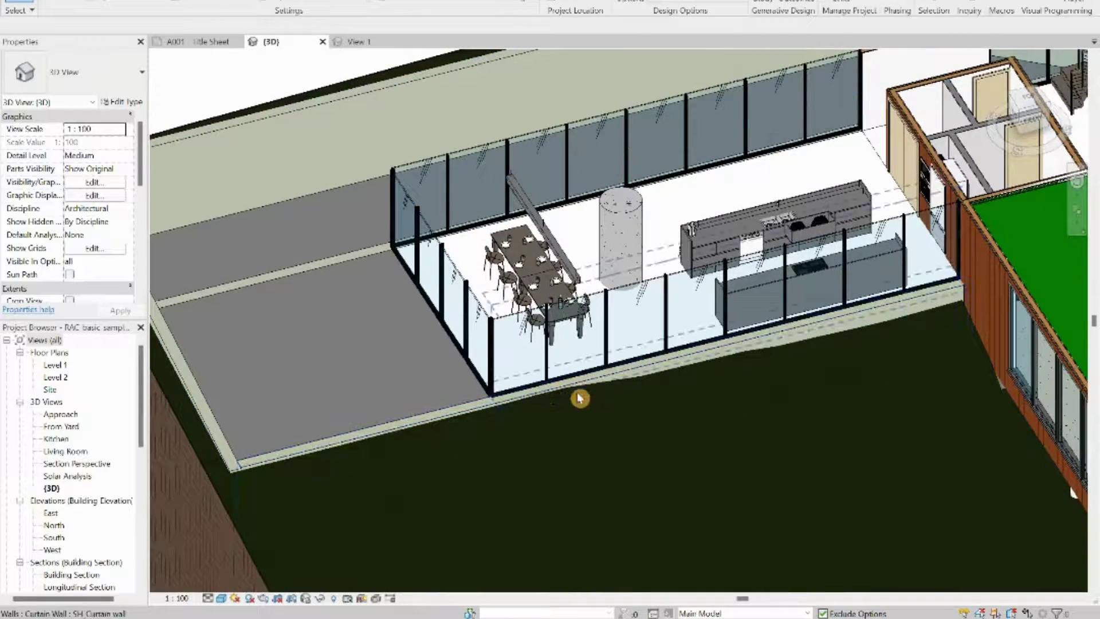